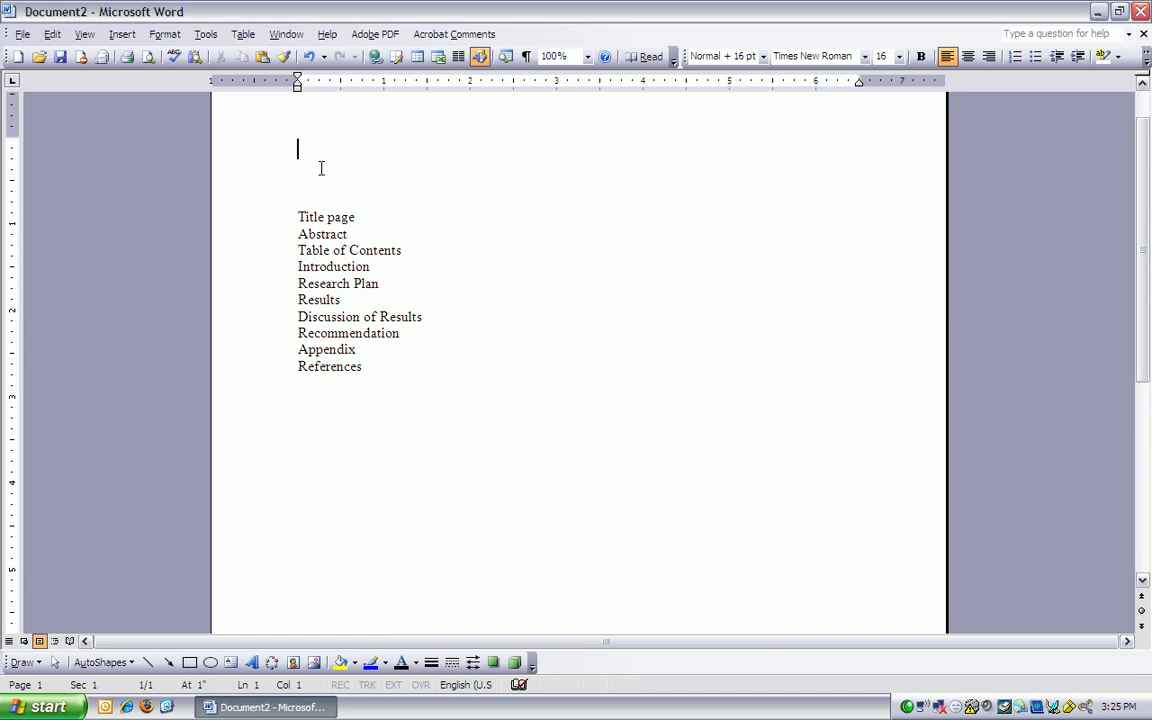
Step: Paste 'Creating a table of contents using Word 2003.' as the first line above the section names
text(Creating a table of contents using Word 2003.)
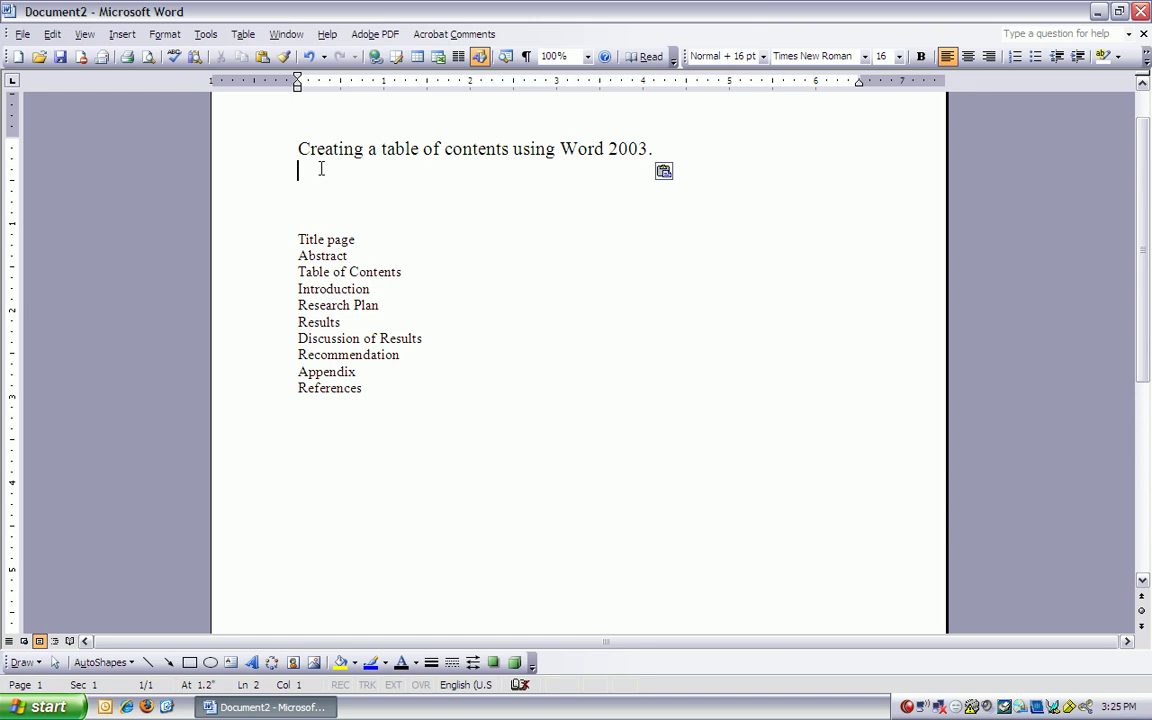
click(295, 239)
Step: Apply Heading 1 from the Styles and Formatting pane to the ten section names, Title page through References
drag(263, 246, 275, 392)
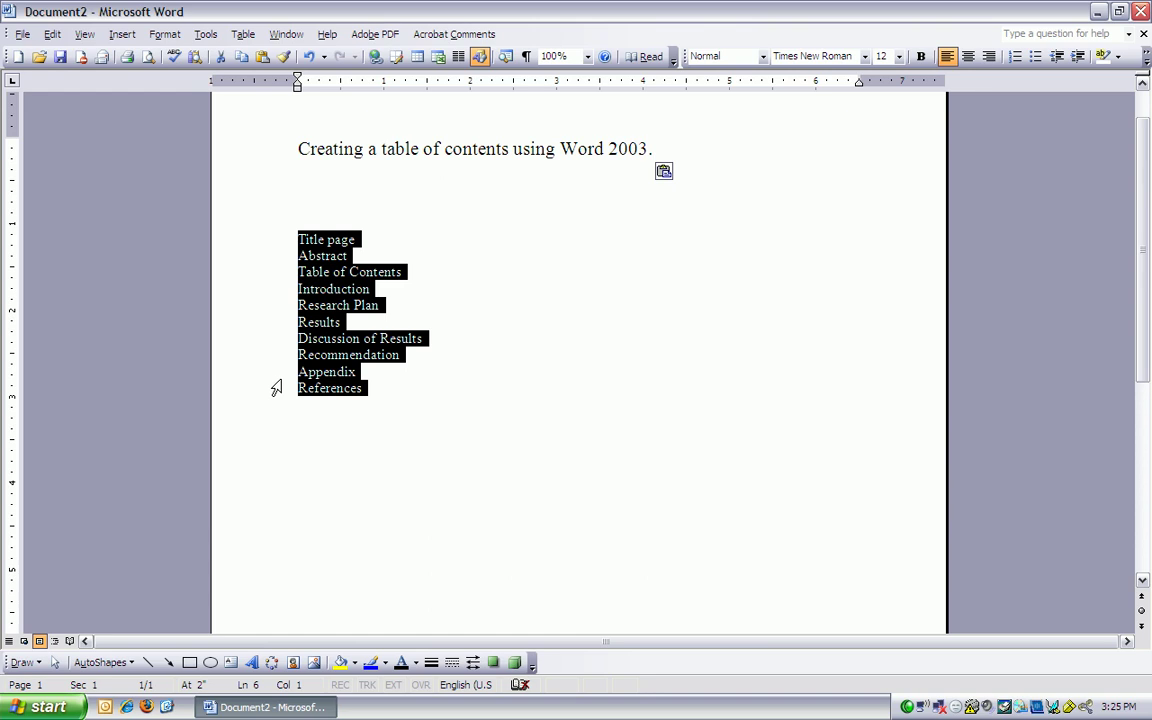
click(162, 35)
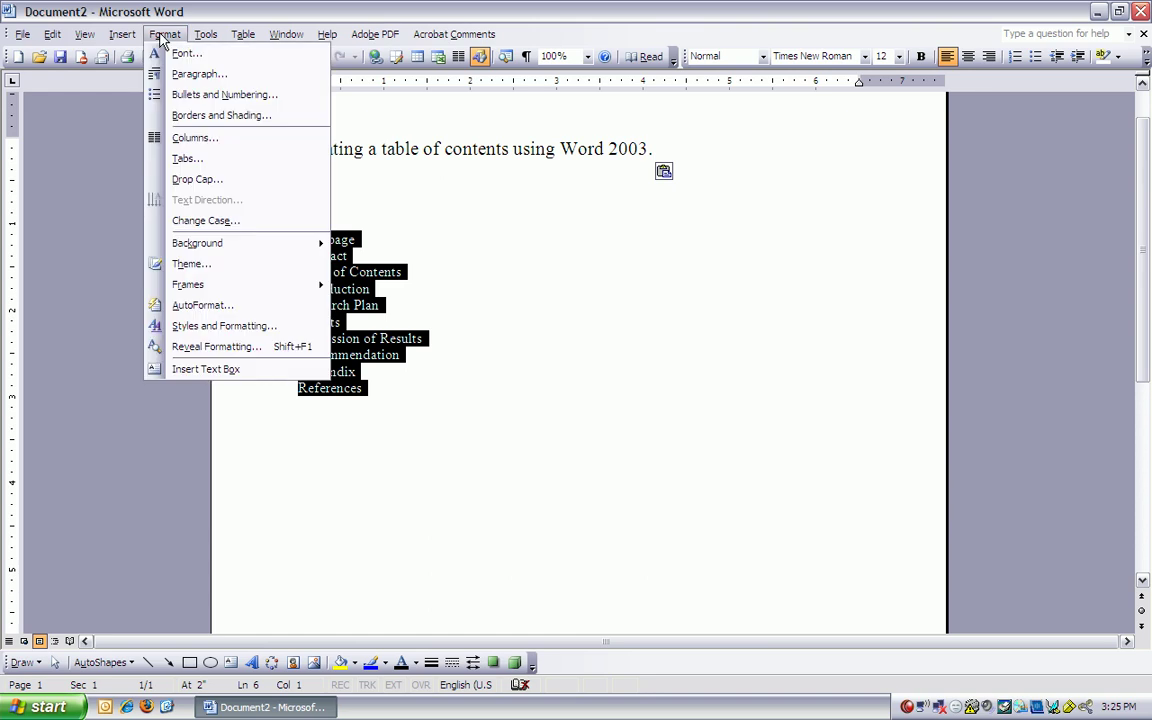
click(211, 325)
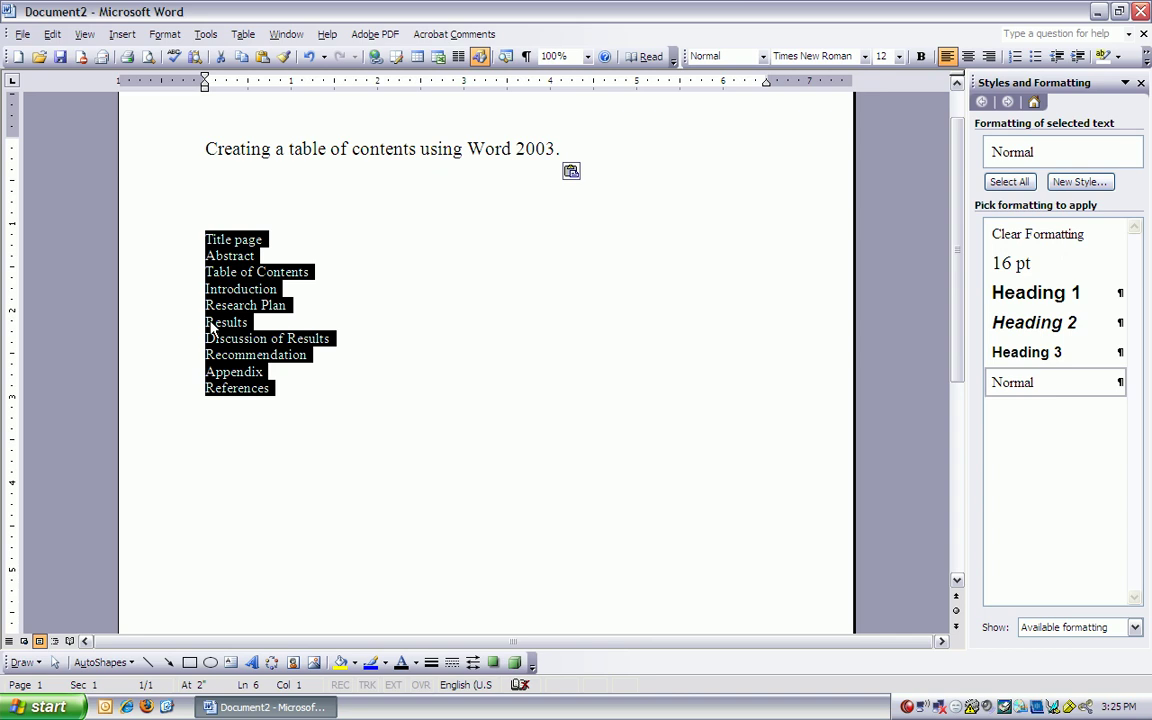
click(1022, 306)
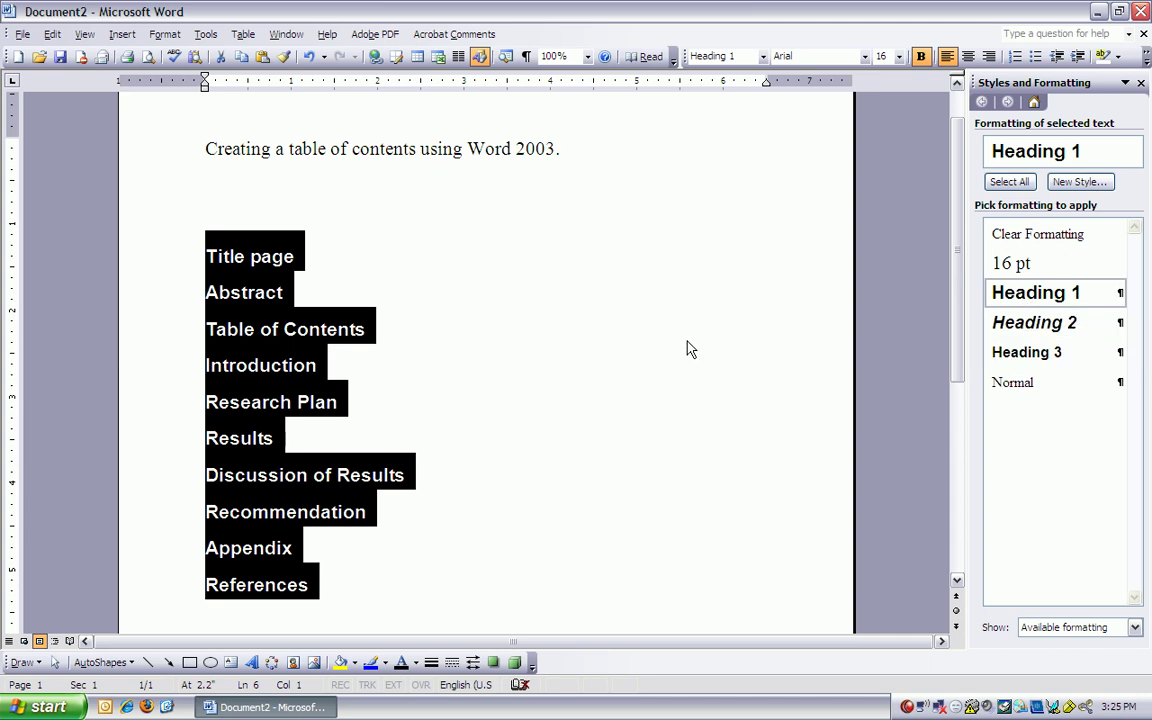
click(285, 438)
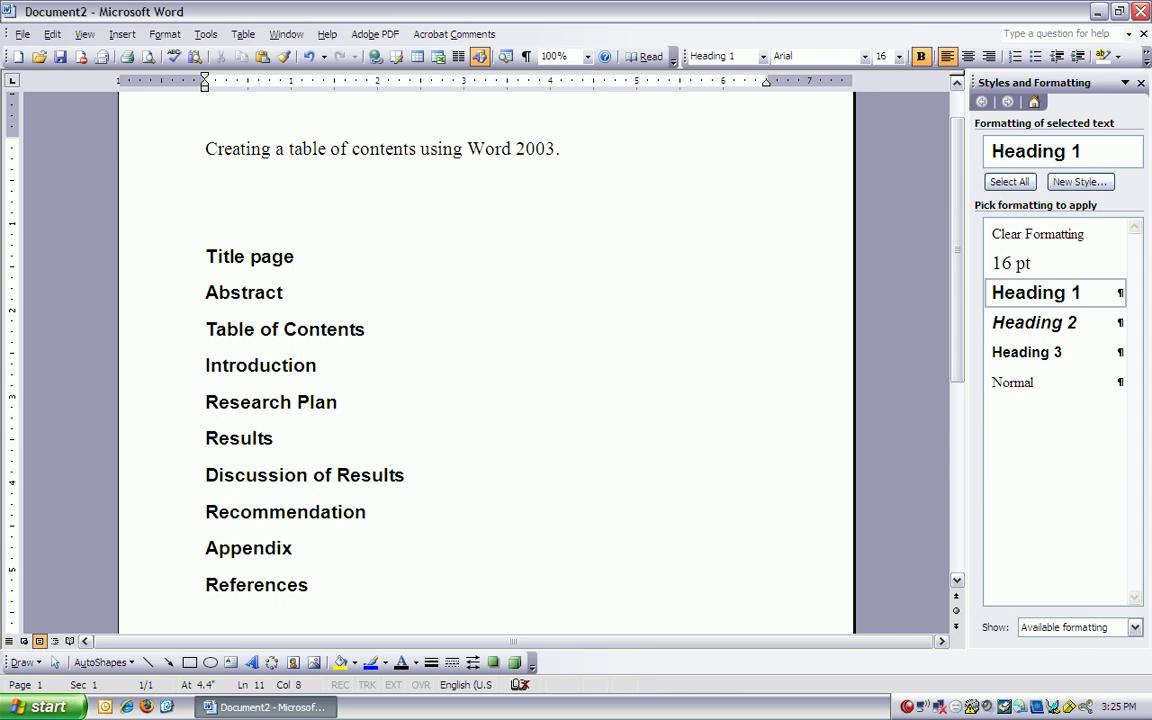
Step: Add Dallas, Austin, Fort Worth and Houston under Results and style them as Heading 2
key(Return)
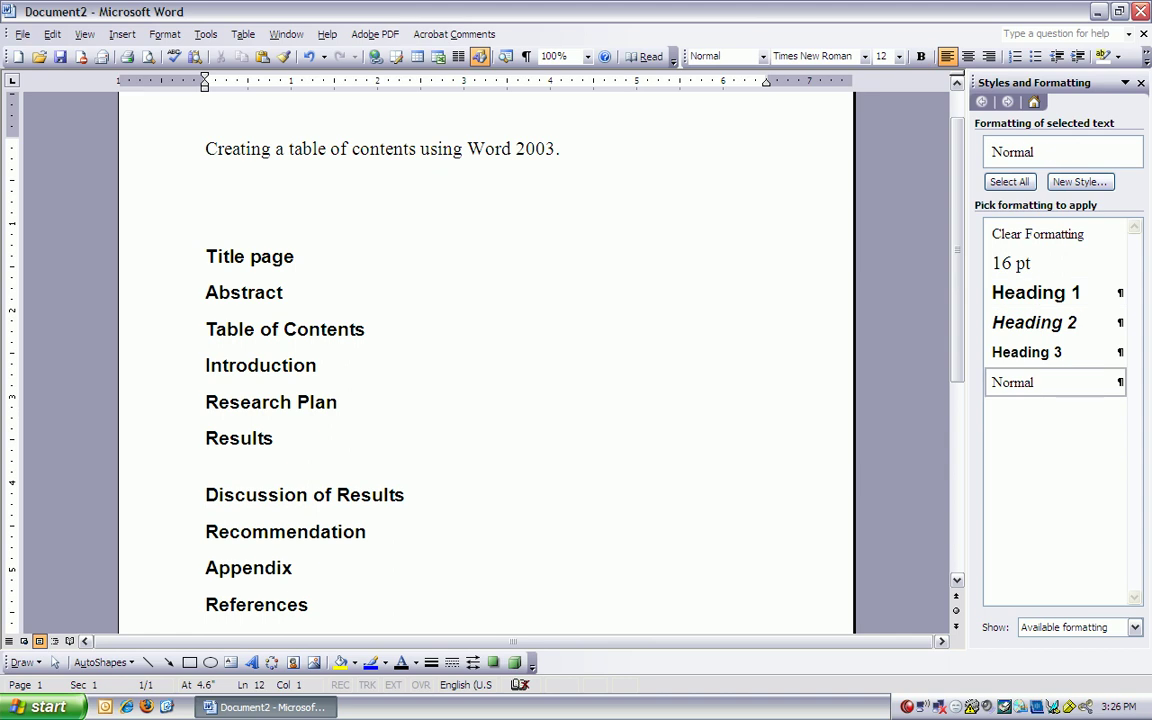
text(Dallas)
key(Return)
text(Austin)
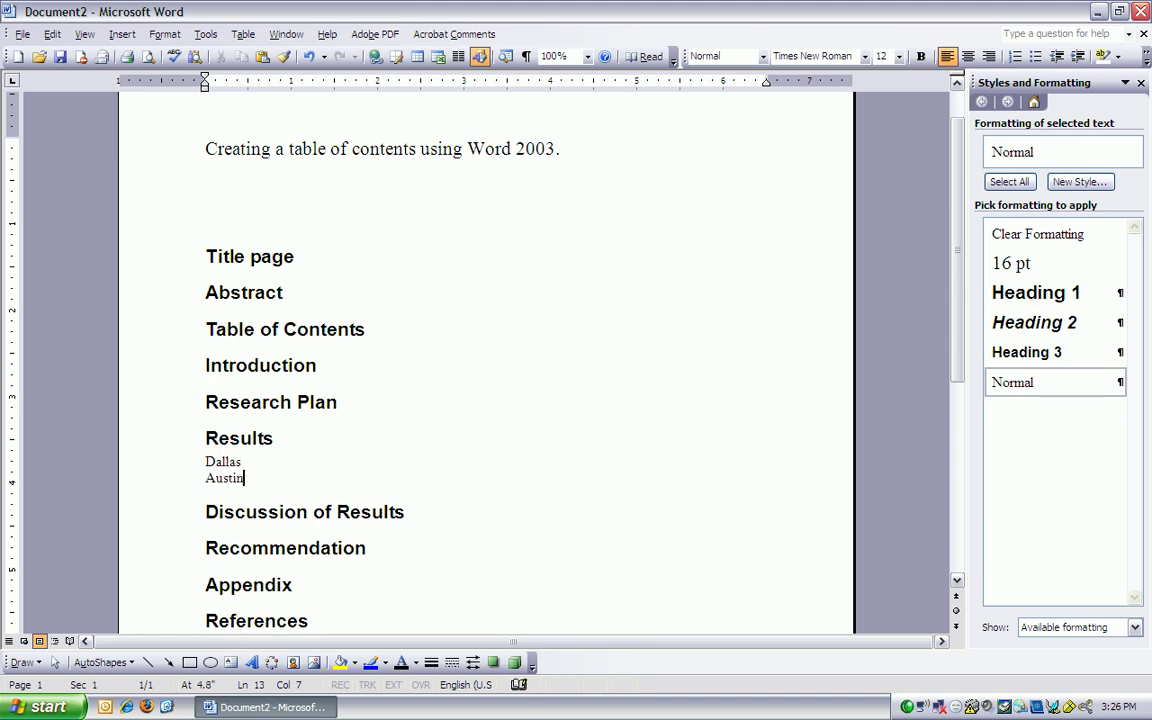
key(Return)
text(F)
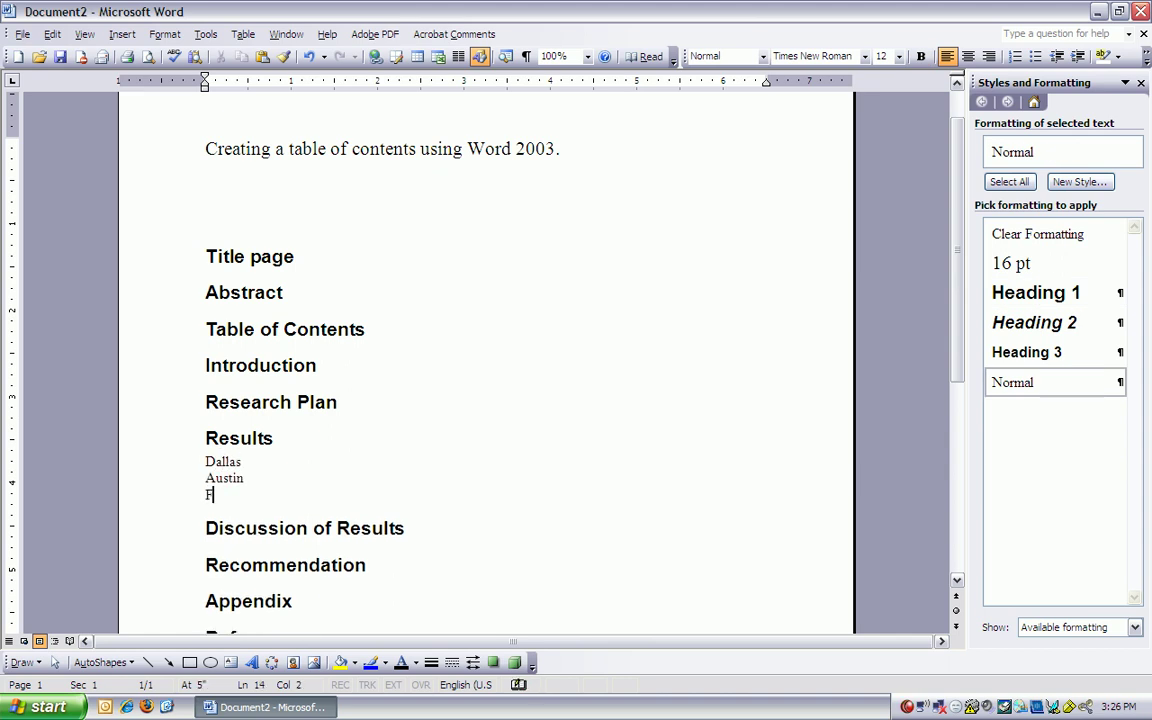
text(ort Worth)
key(Return)
text(Houston)
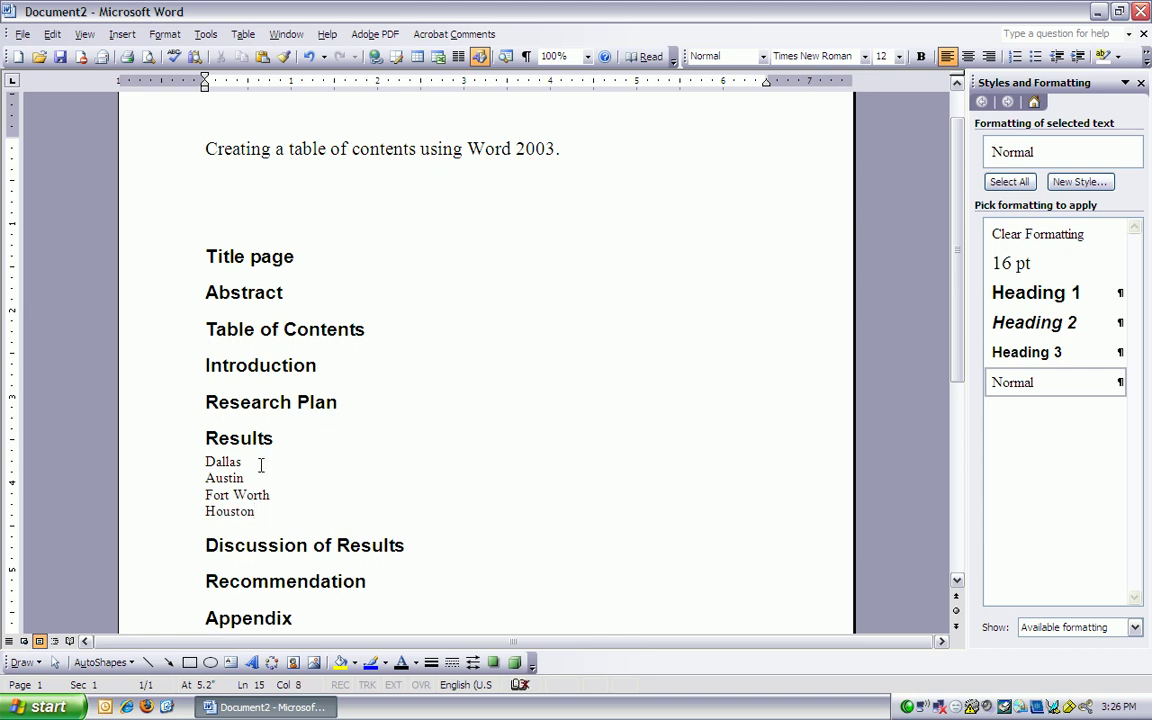
drag(180, 463, 175, 517)
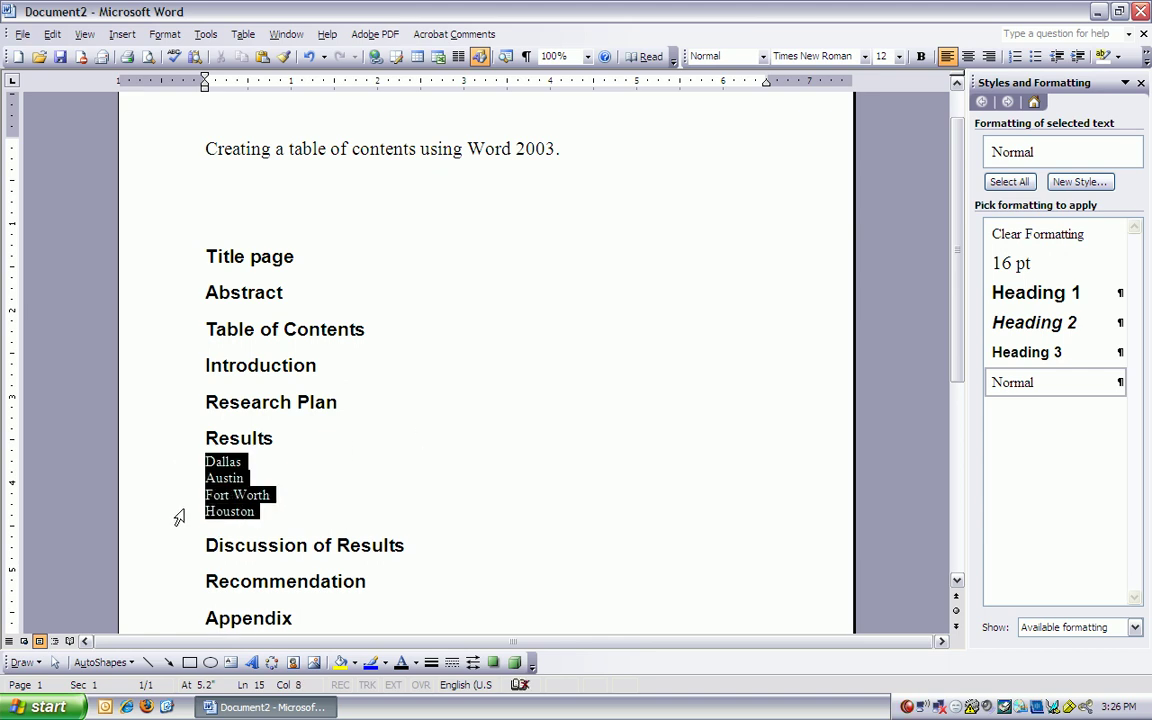
click(1010, 324)
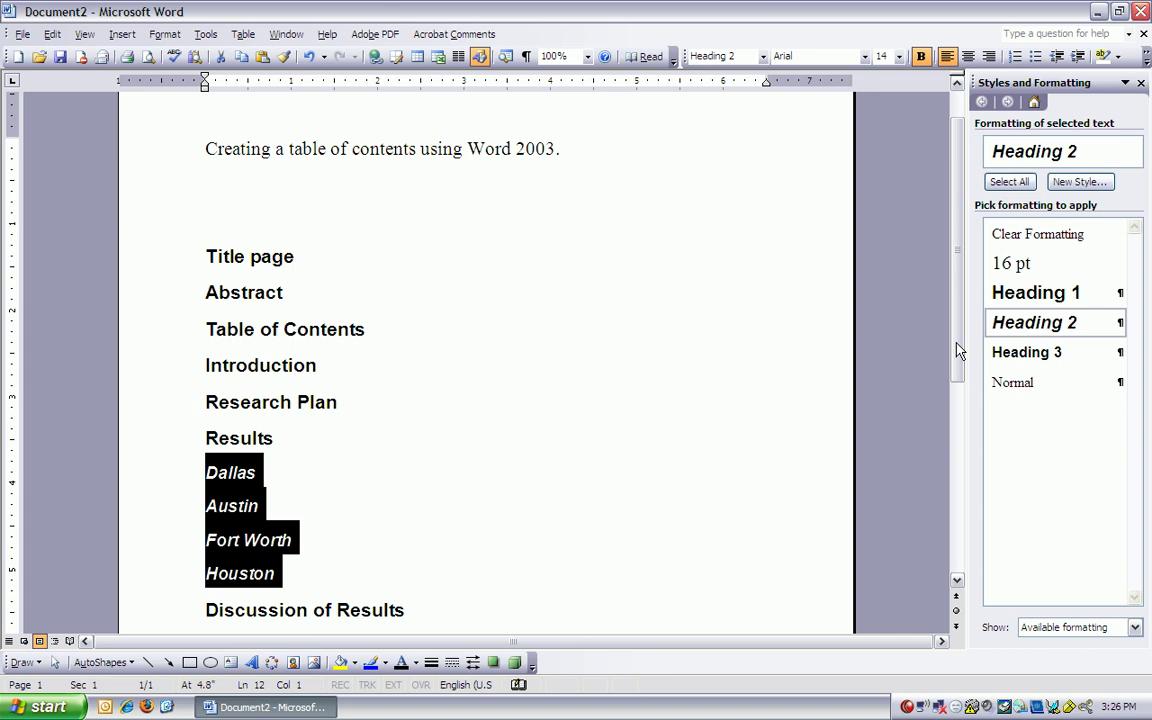
click(350, 208)
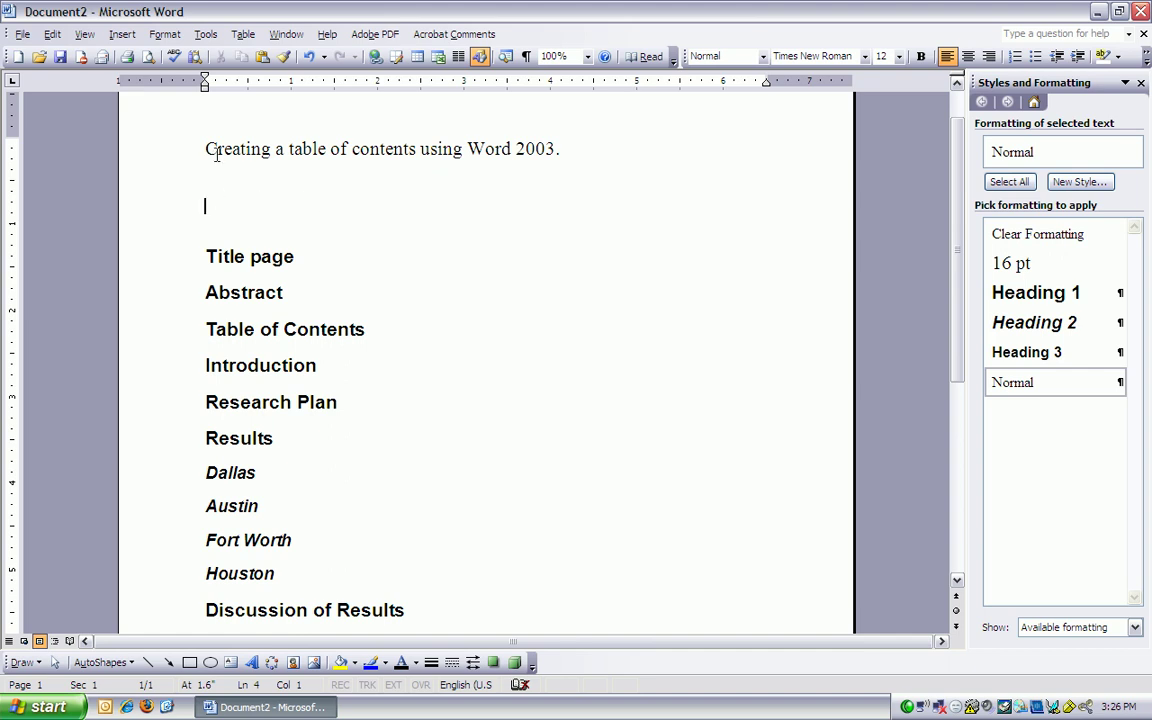
Step: Insert a default table of contents from Index and Tables on the empty line below the title
click(121, 34)
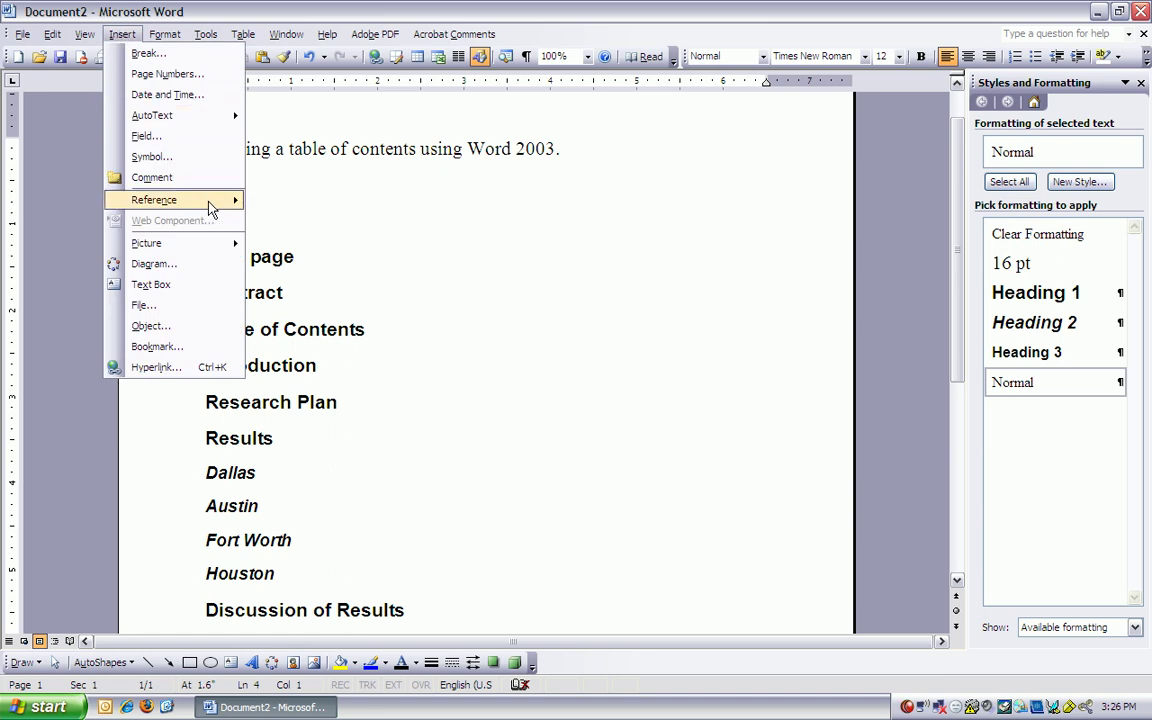
mouse_move(213, 209)
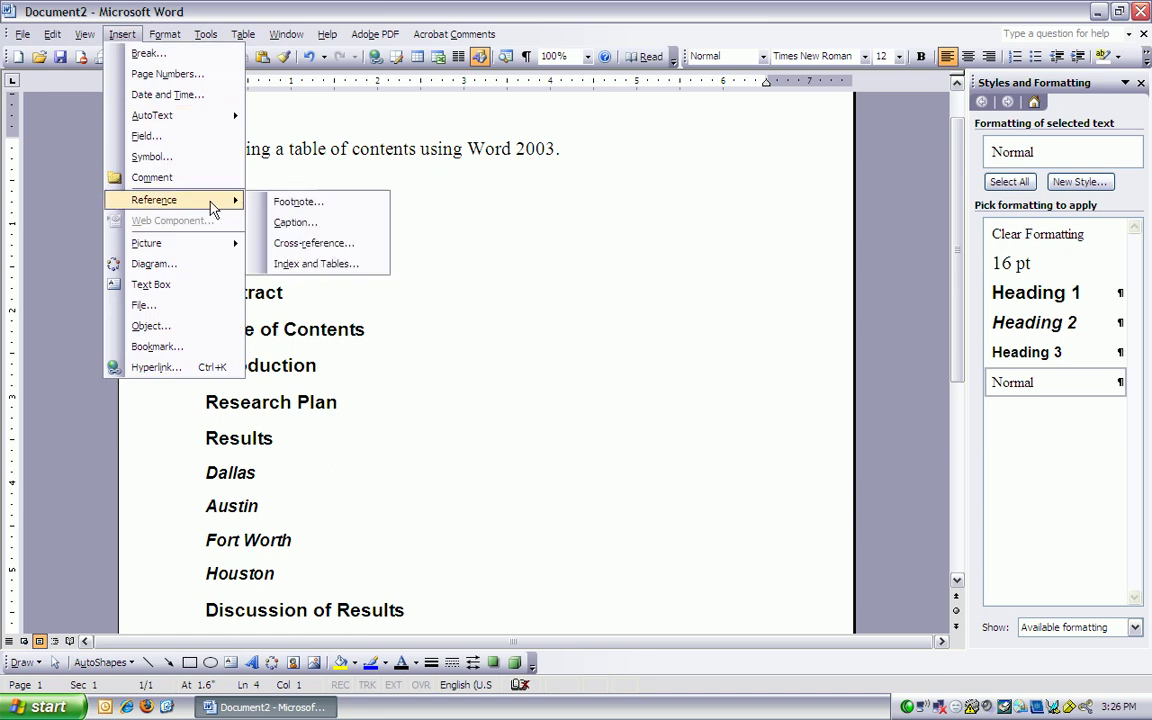
click(289, 268)
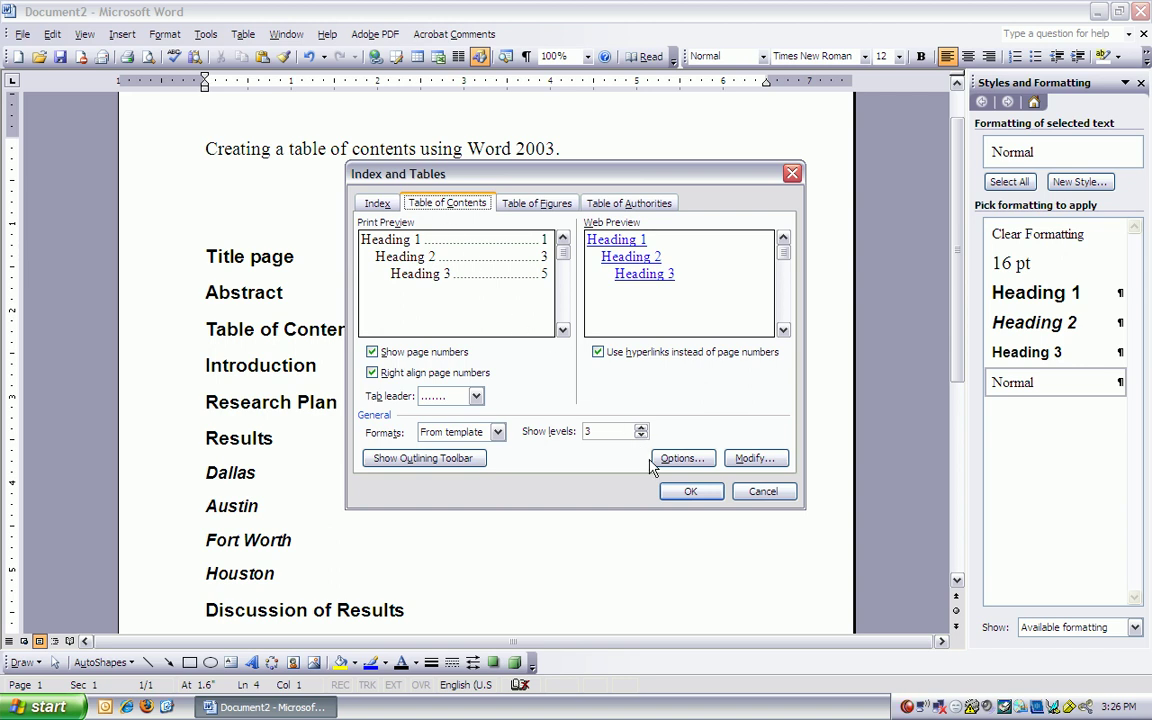
click(689, 491)
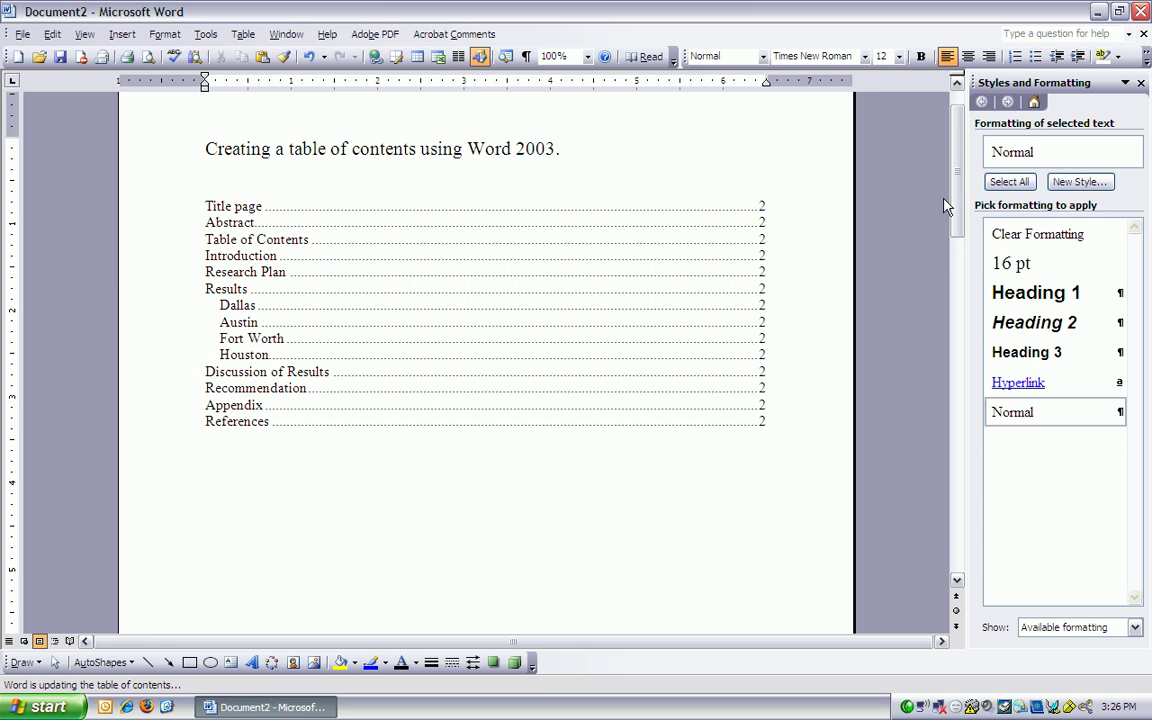
Step: Delete the Title page, Abstract and Table of Contents headings along with the leftover page break
mouse_move(964, 180)
mouse_down()
mouse_move(958, 414)
mouse_move(966, 168)
mouse_up()
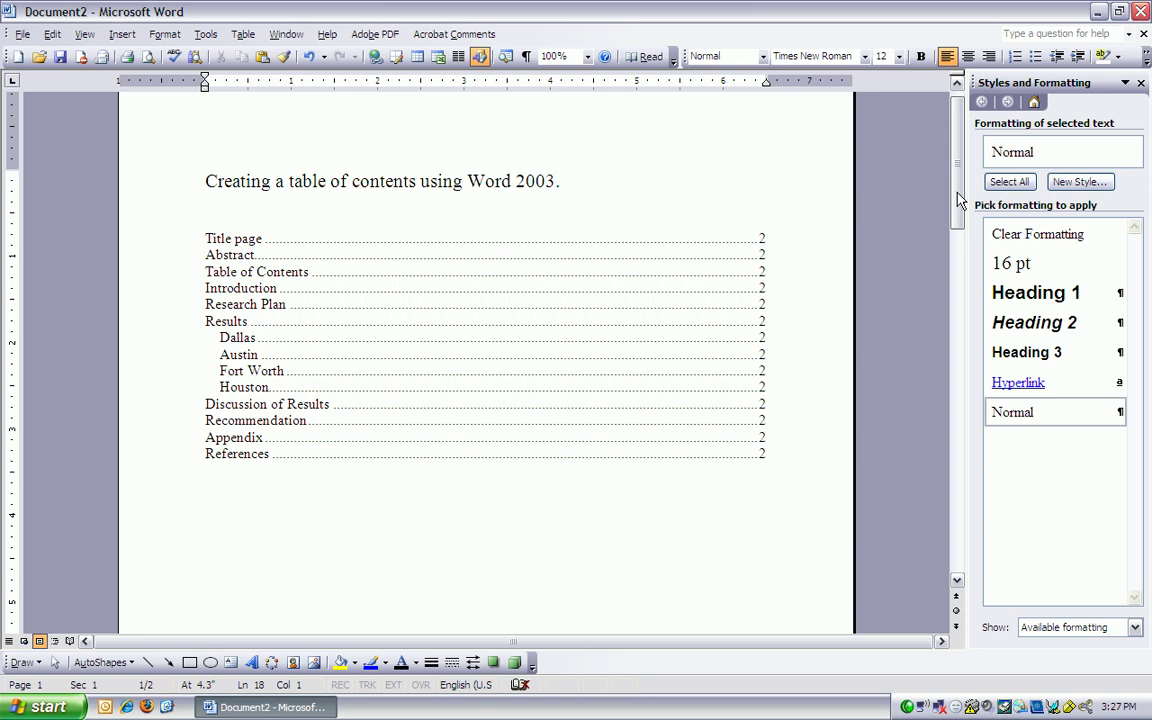
drag(957, 188, 945, 430)
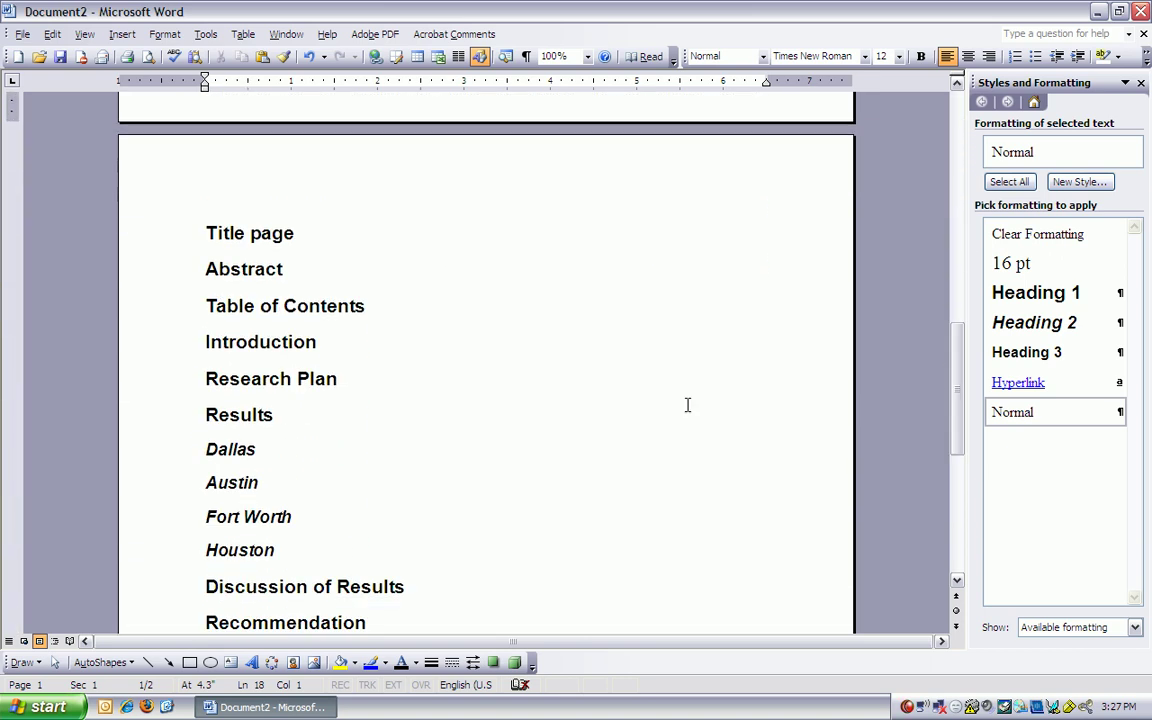
click(155, 238)
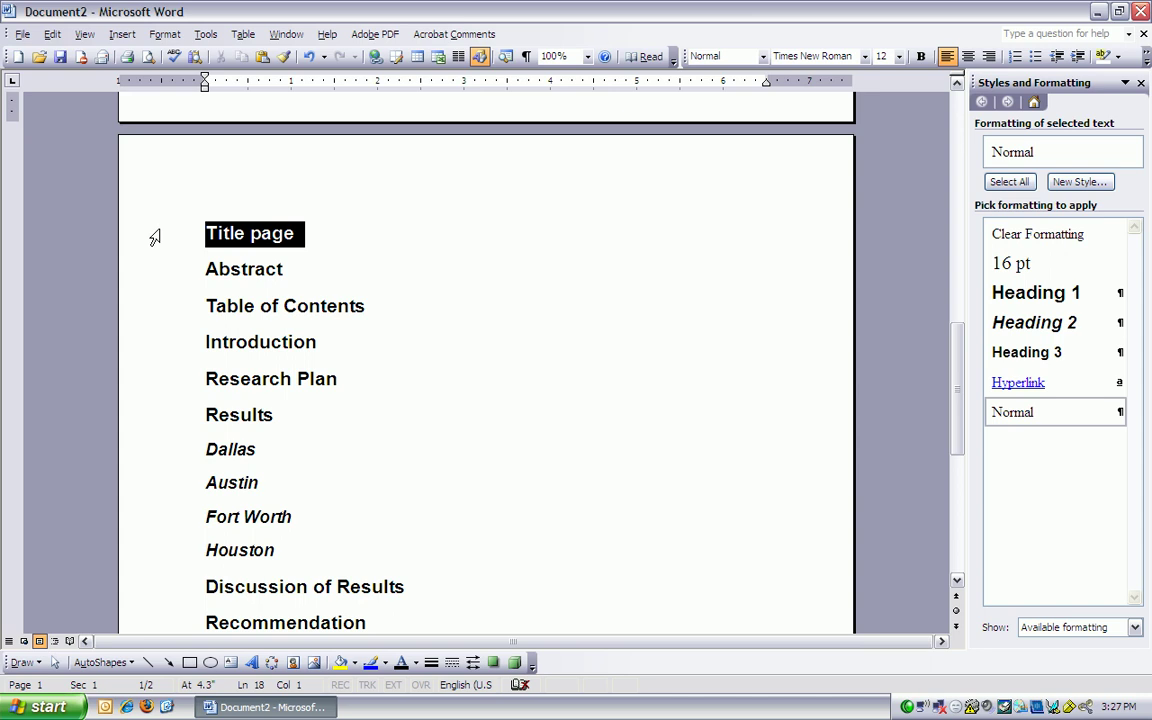
drag(155, 238, 160, 302)
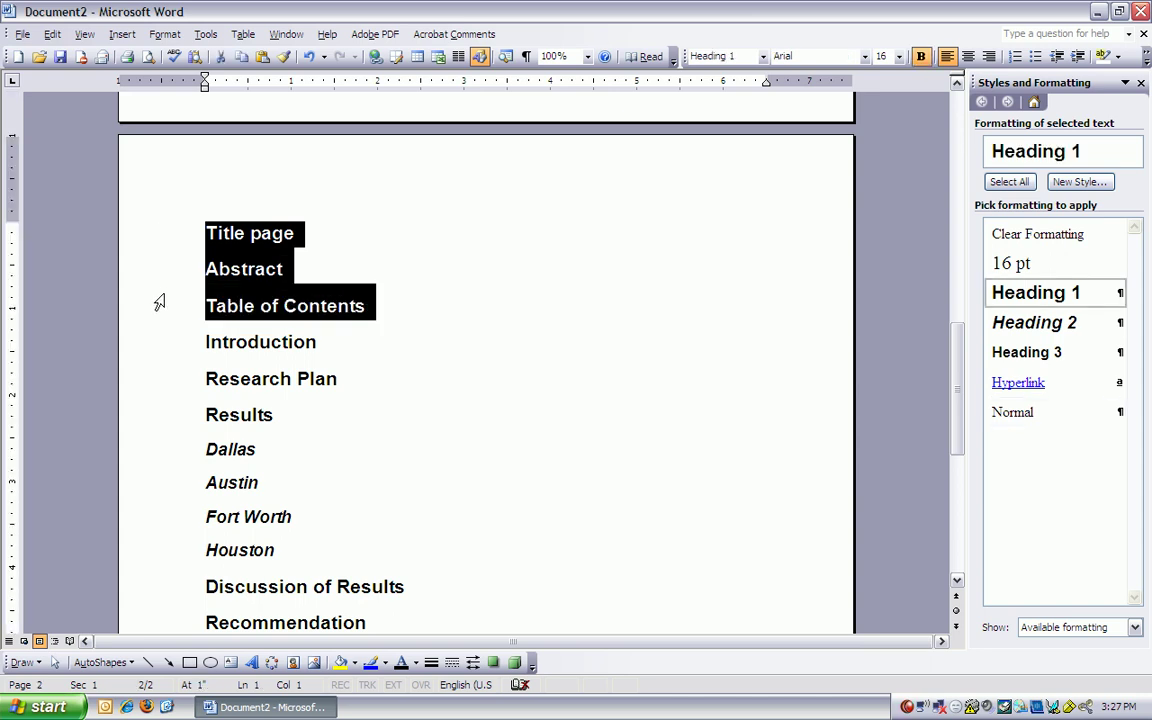
key(Delete)
key(BackSpace)
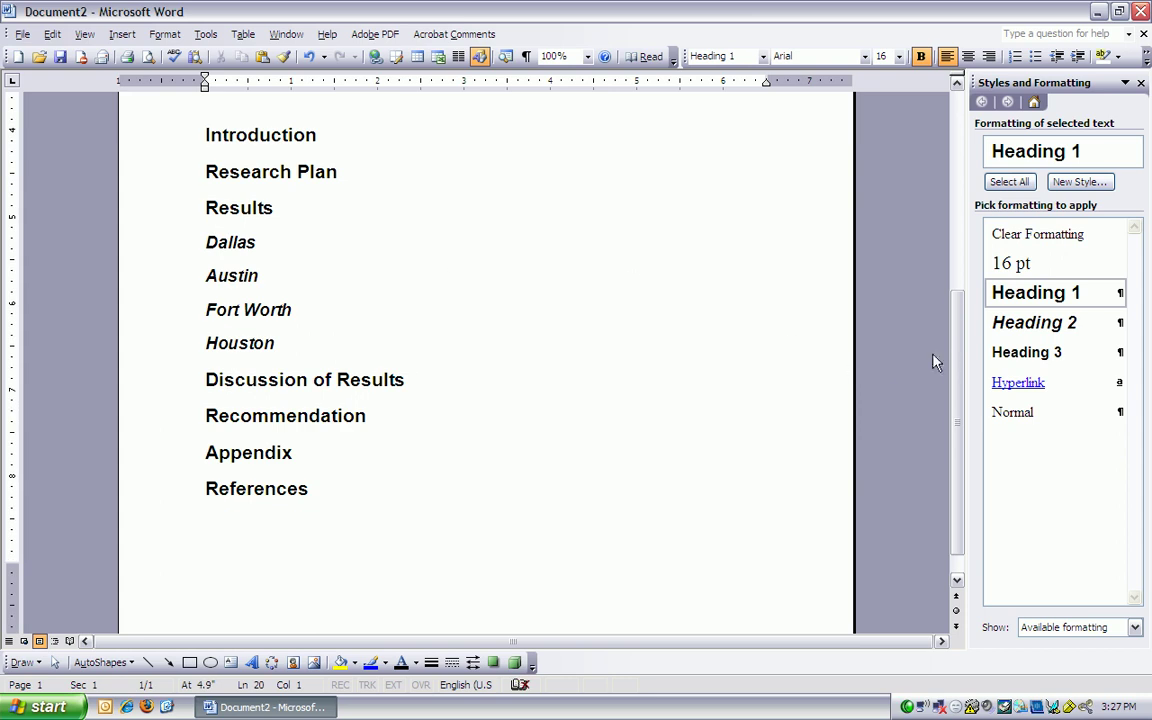
Step: Update the table of contents field so it lists only Introduction through References
drag(957, 357, 967, 160)
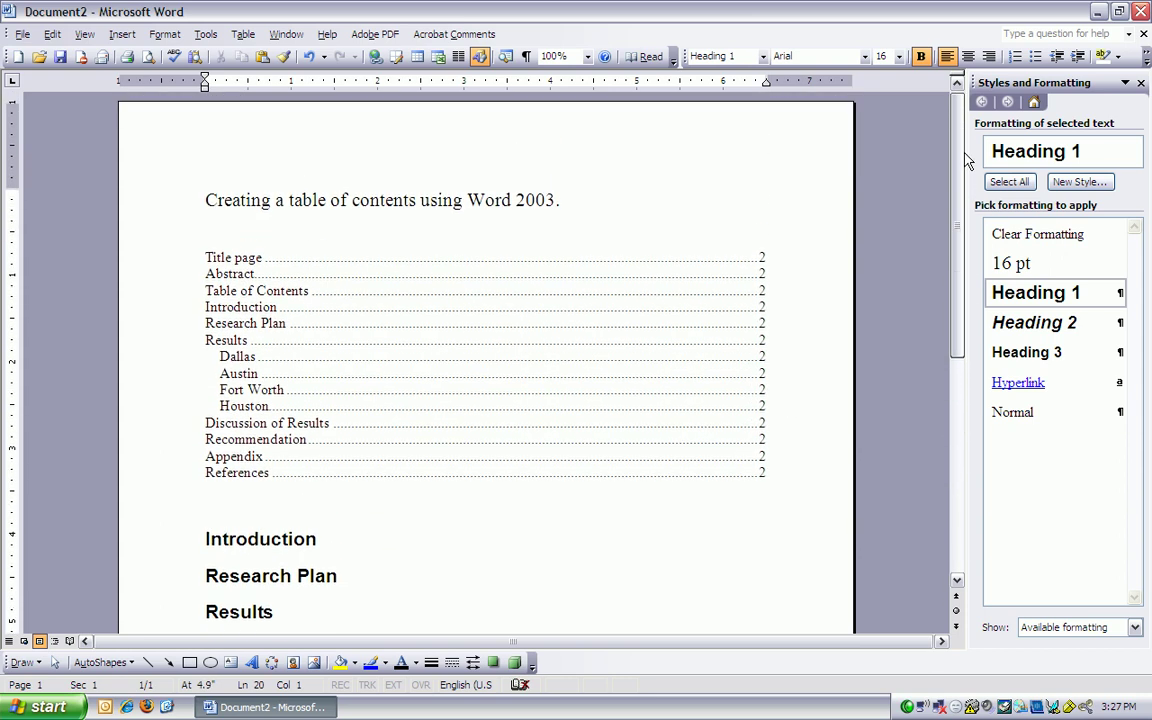
click(445, 340)
right_click(444, 339)
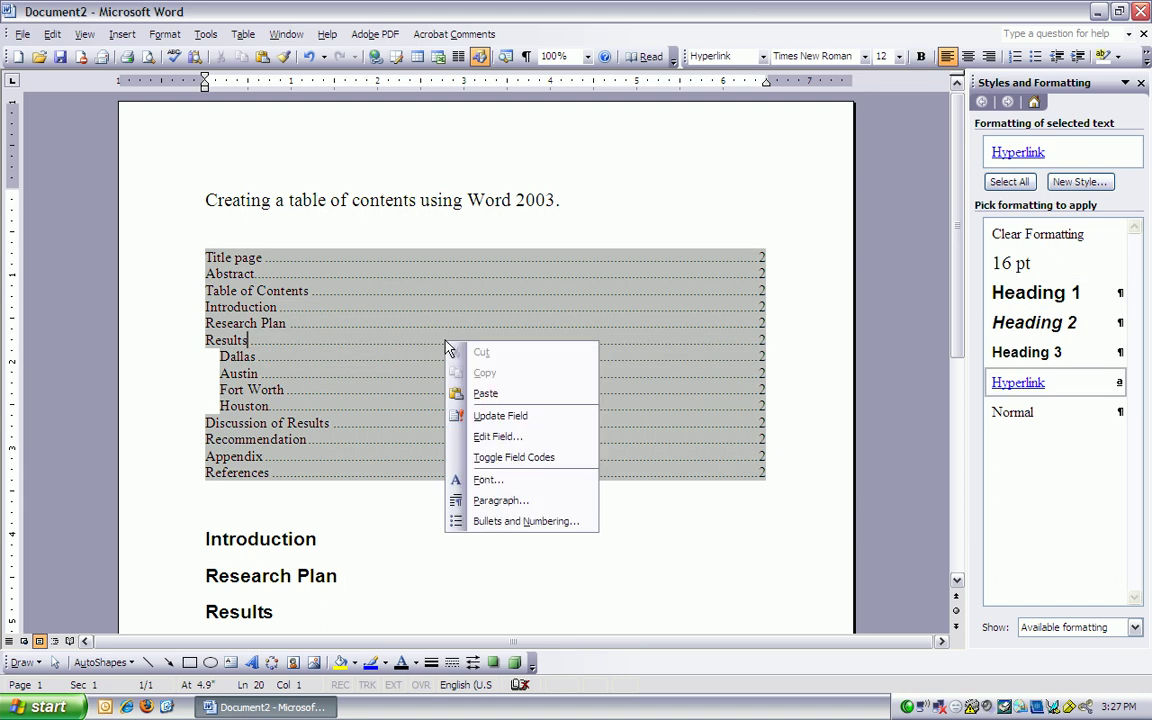
click(490, 415)
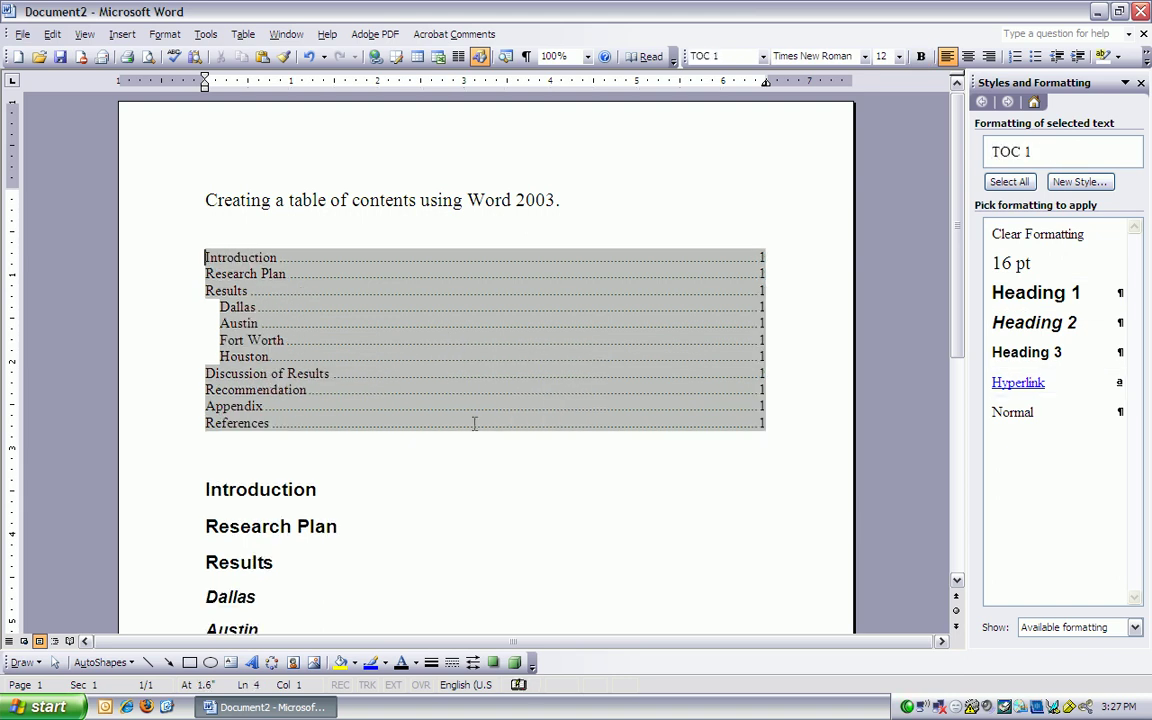
click(438, 458)
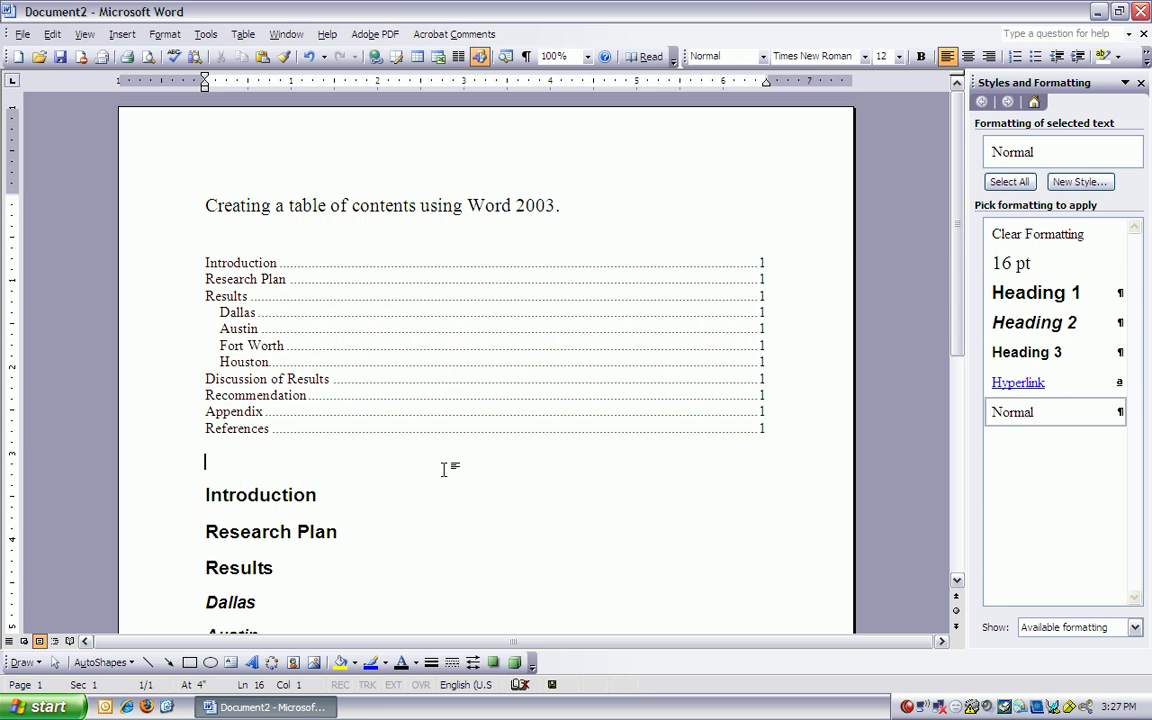
Step: Add a line and a page break after the title, pushing the table of contents to page 2
click(577, 205)
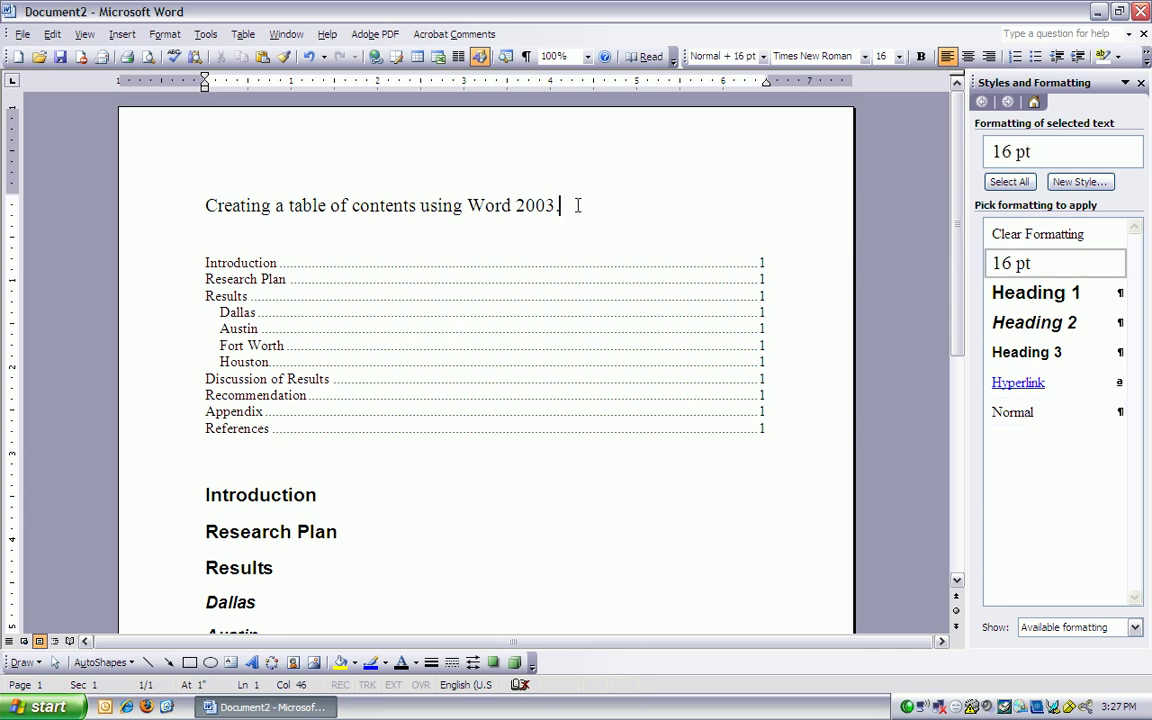
key(Return)
key(ctrl+Return)
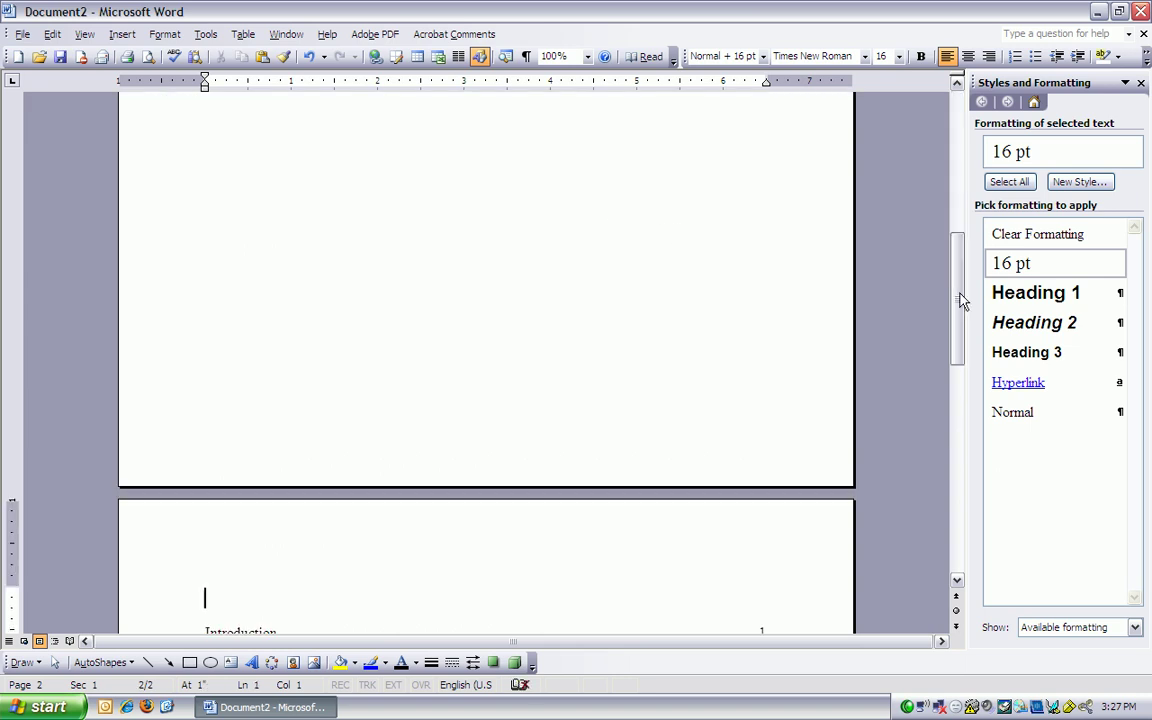
drag(957, 298, 968, 166)
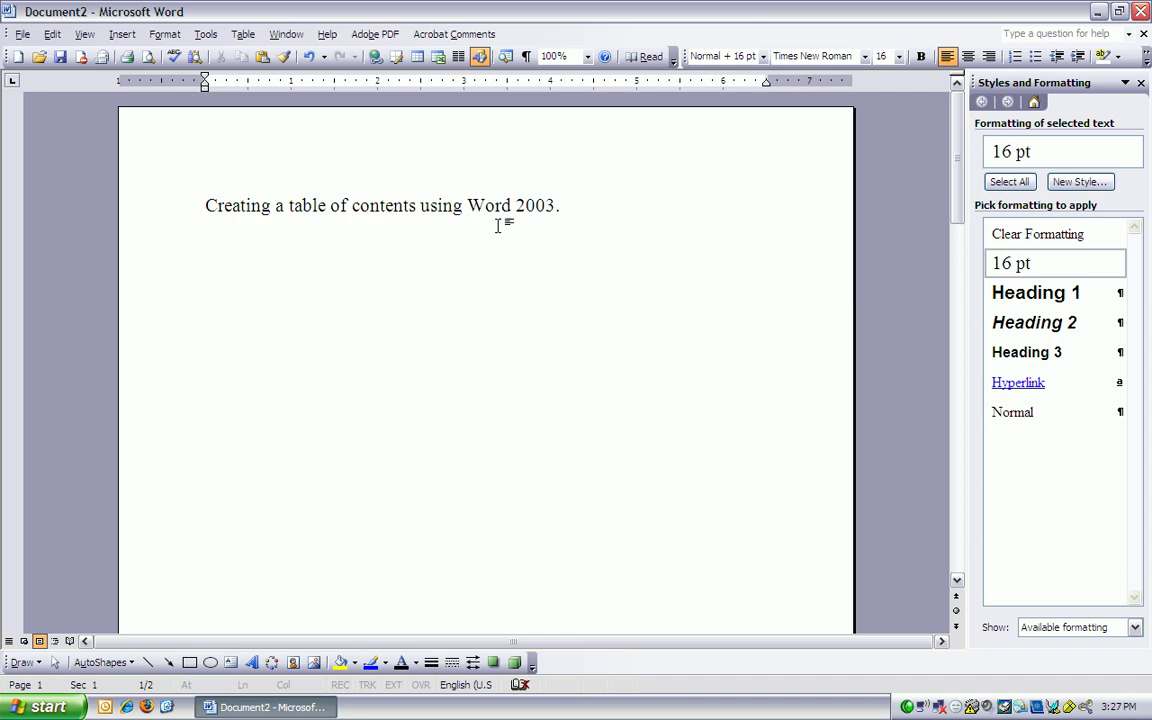
Step: Make the title centred, bold Arial and remove the period after 2003
click(153, 218)
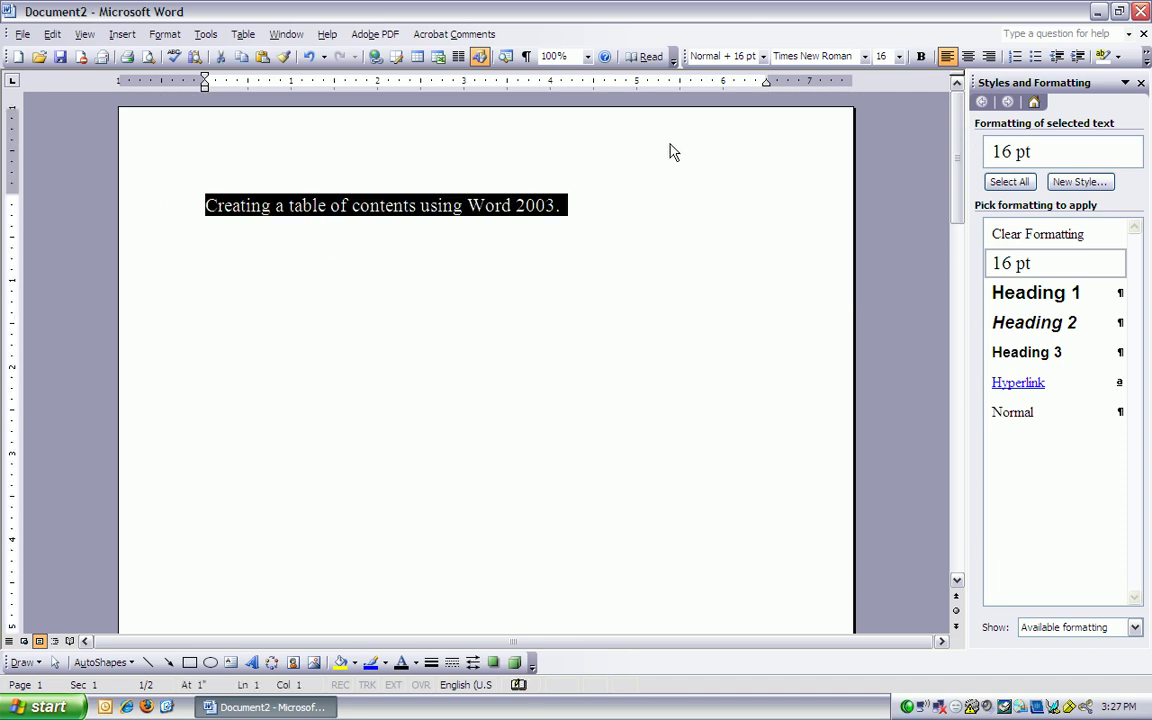
click(968, 56)
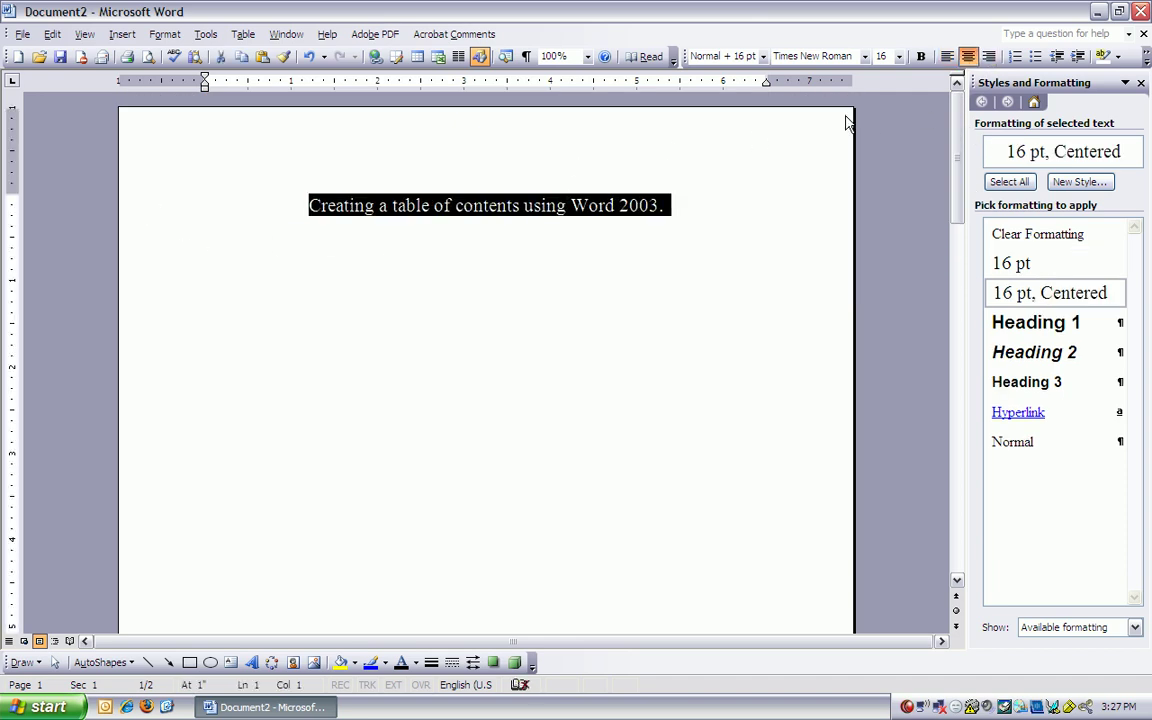
click(866, 57)
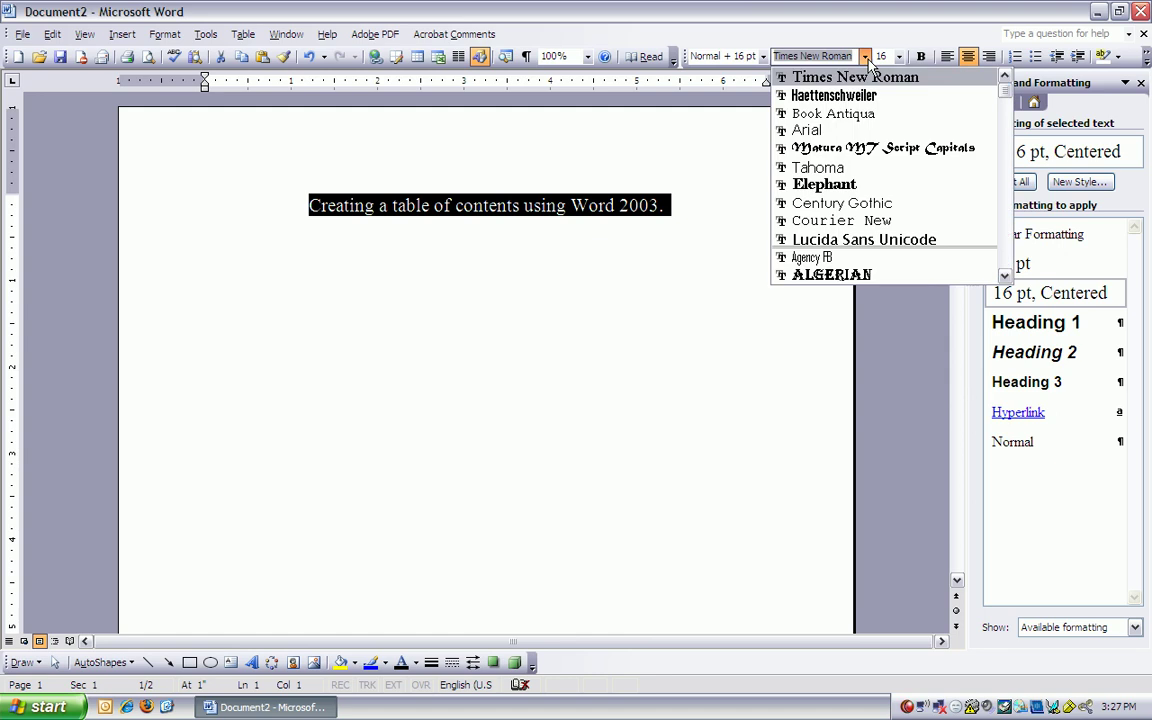
click(853, 130)
click(921, 56)
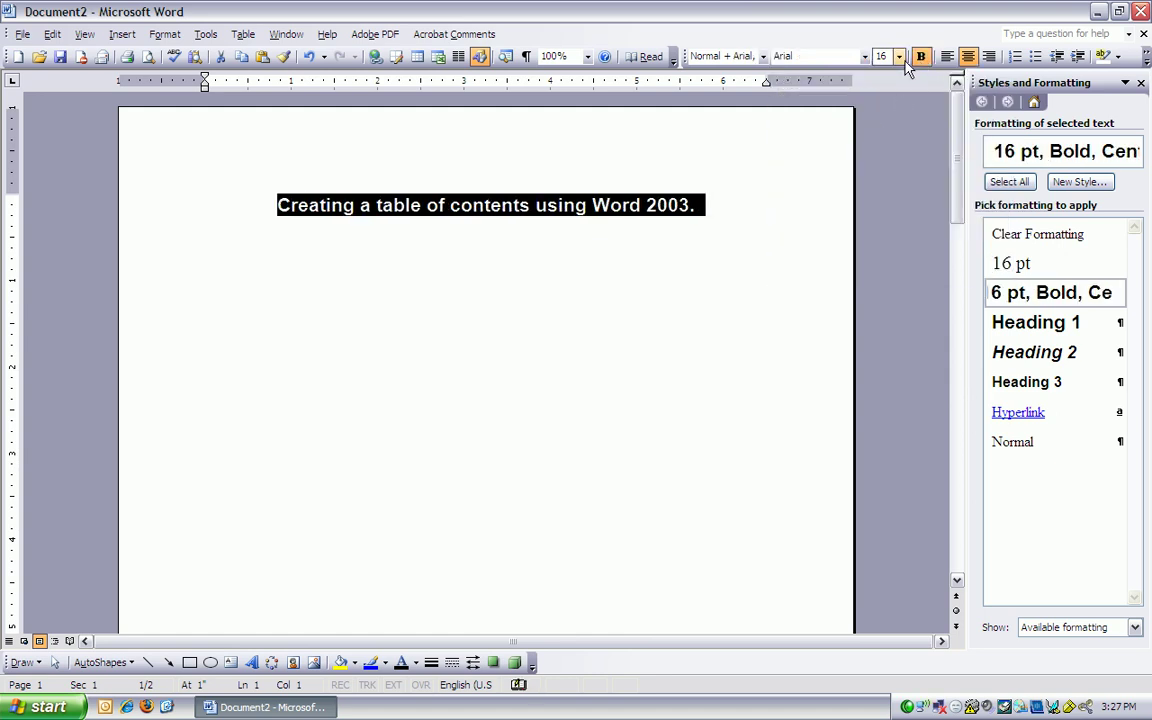
click(737, 204)
key(BackSpace)
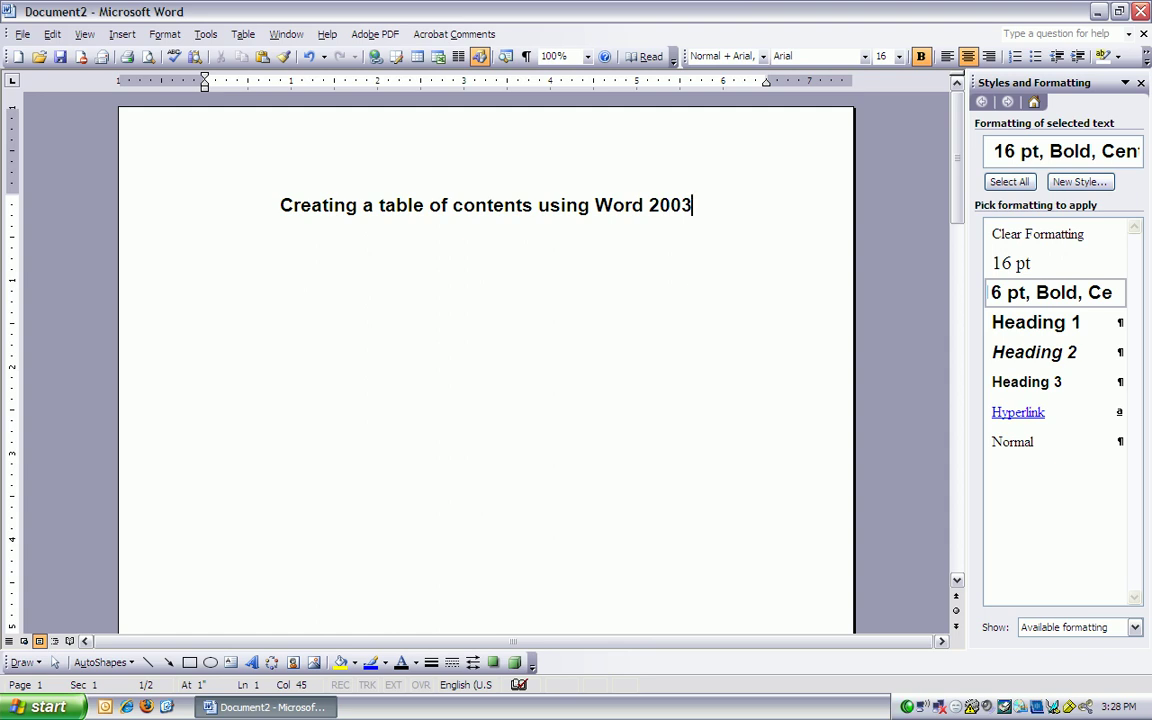
Step: Add the author's name, 'Lecturer' and 'TAMU' on separate lines beneath the title
key(Return)
text(Peter England)
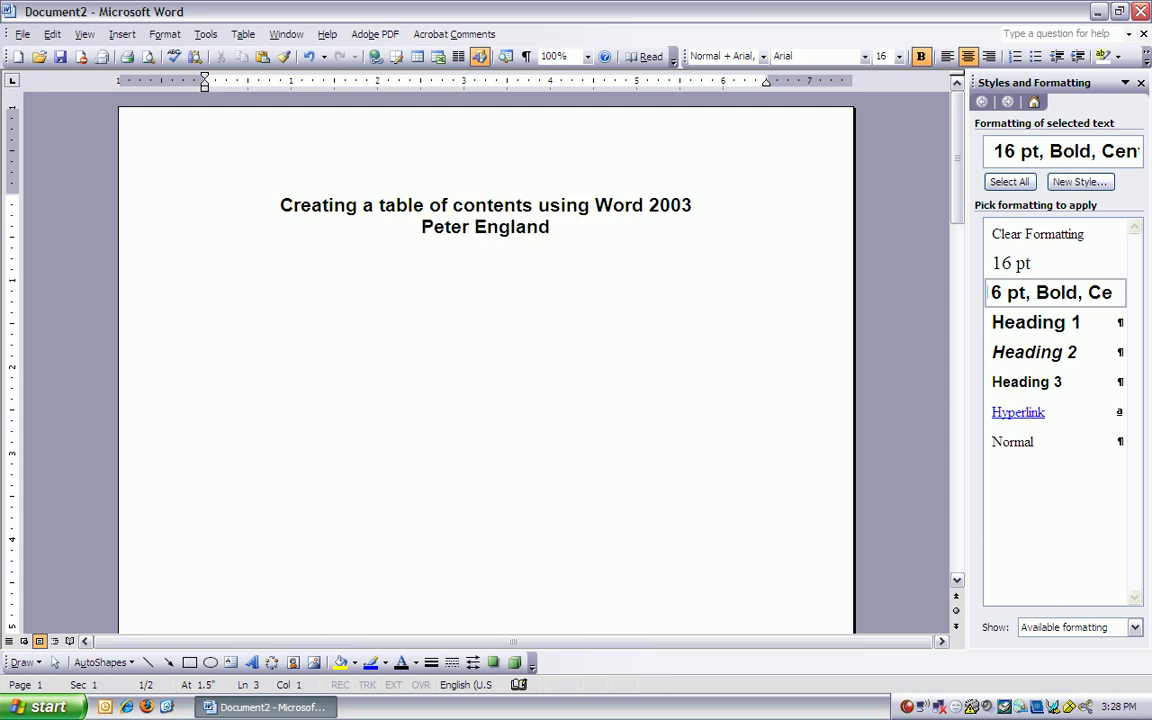
key(Return)
text(Lecturer)
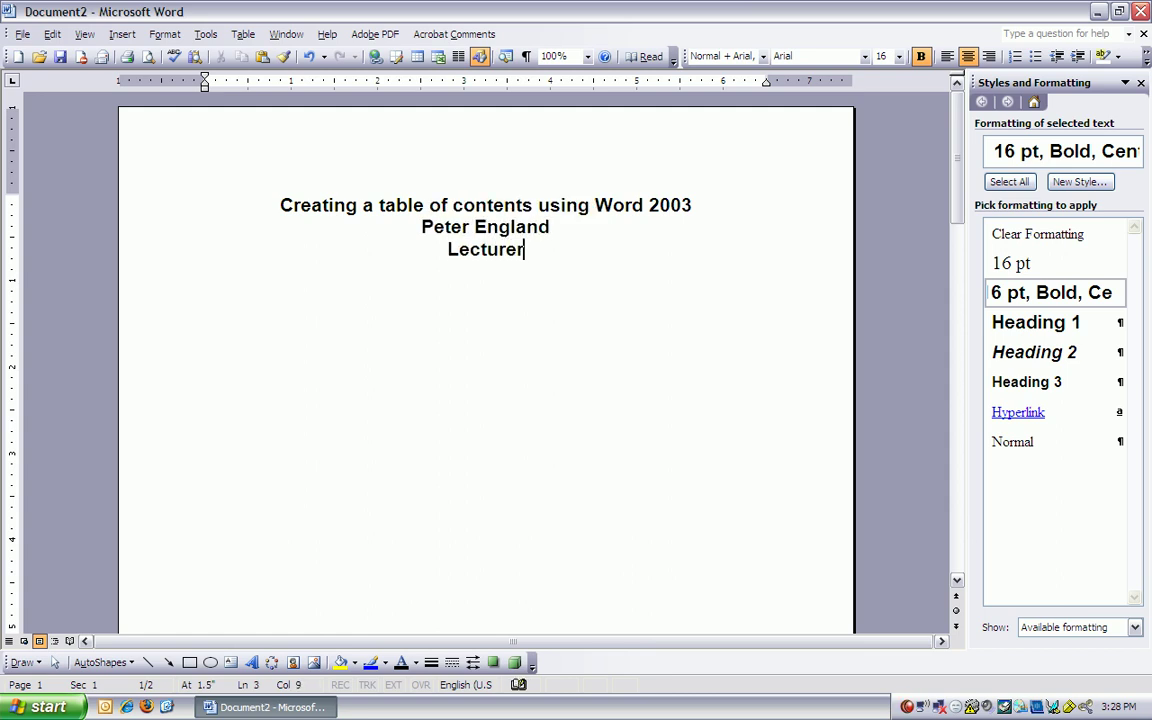
key(Return)
text(TAMU)
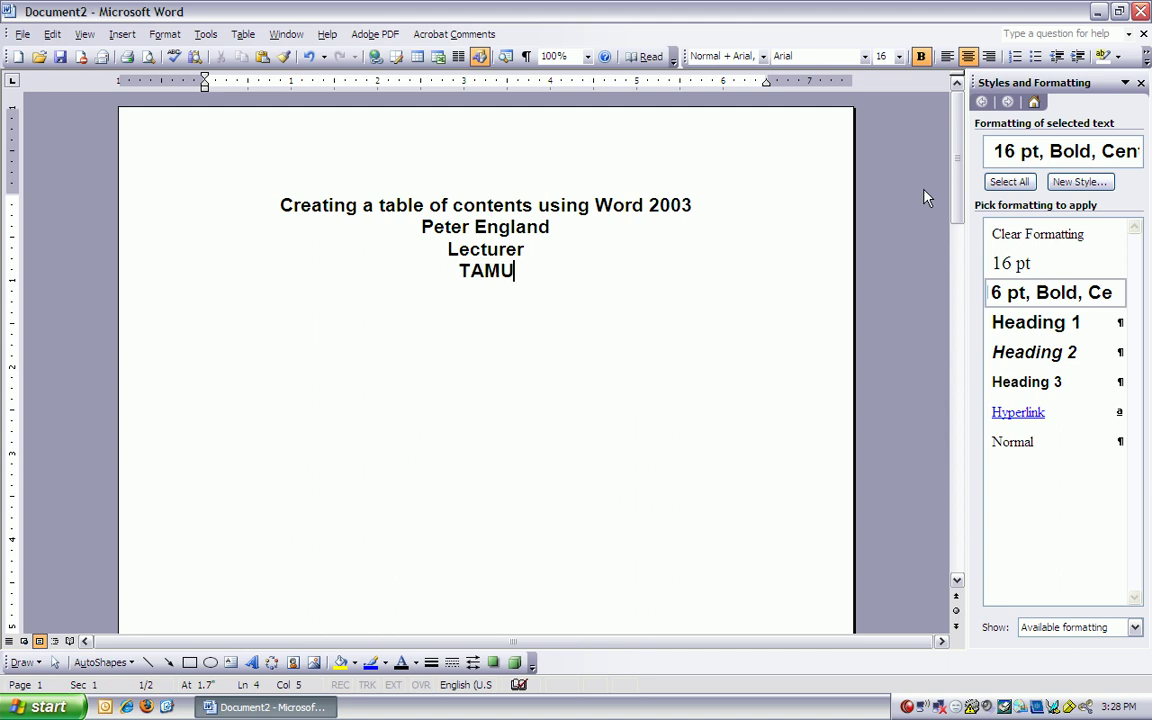
drag(956, 178, 958, 407)
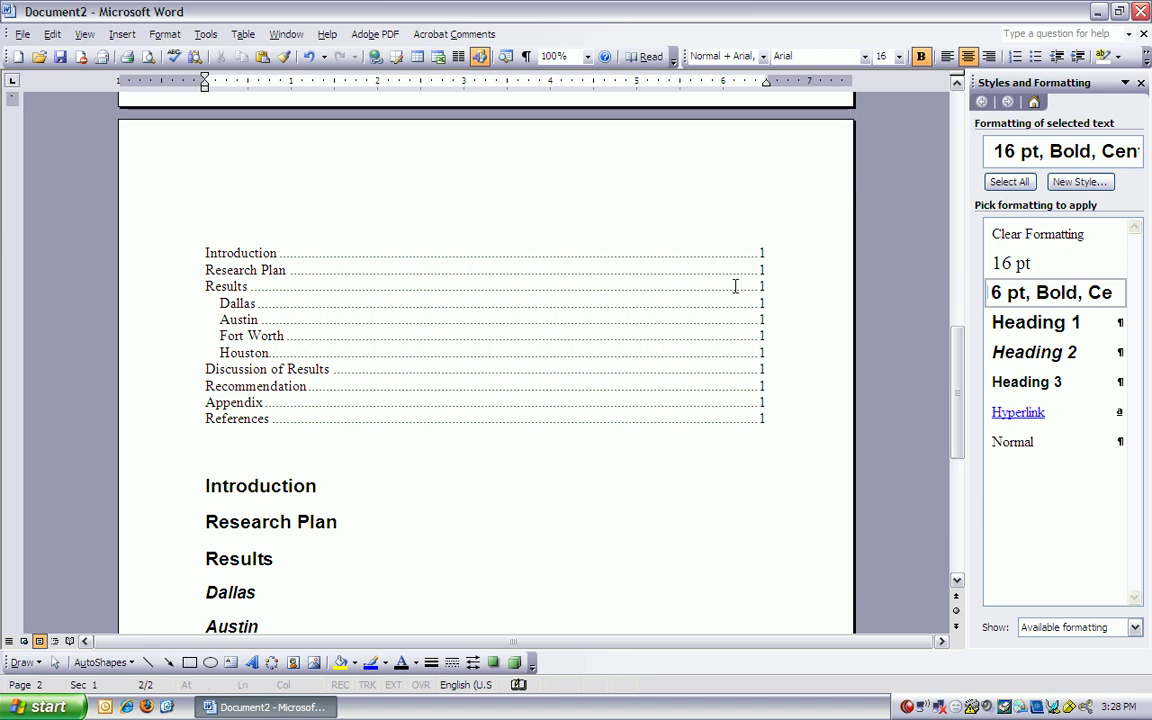
Step: Type 'Table of Contents' at the top of page 2 and make it bold Arial
click(679, 219)
text(Tab)
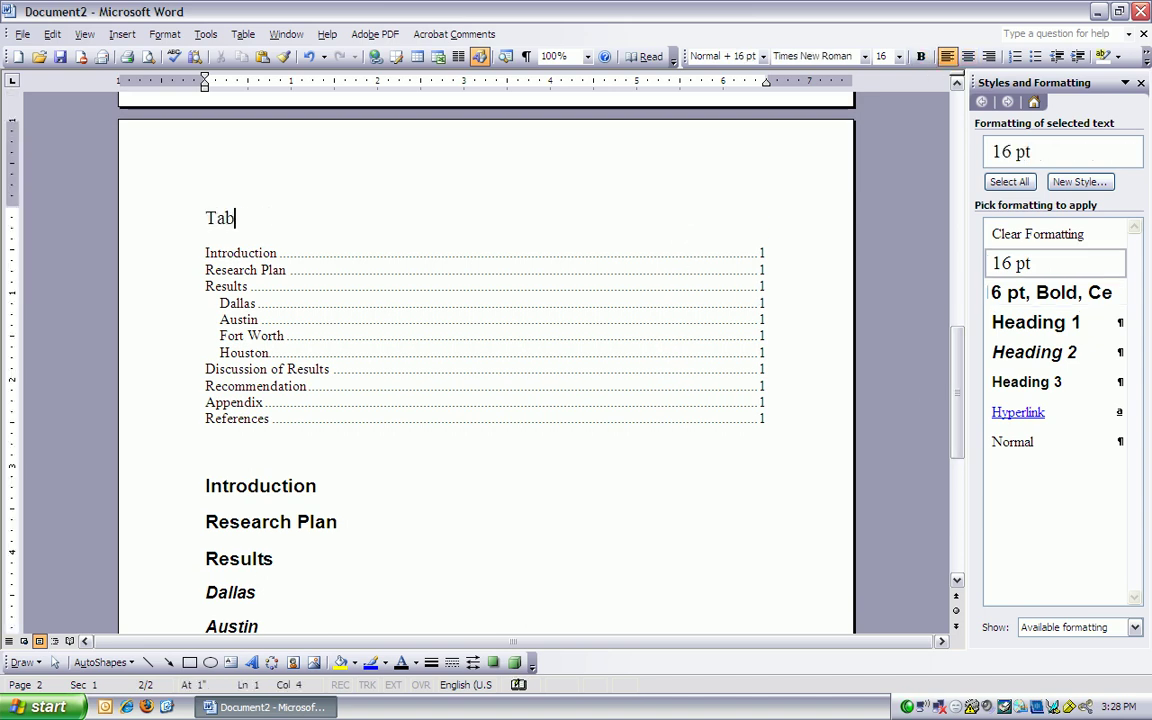
text(le of Content)
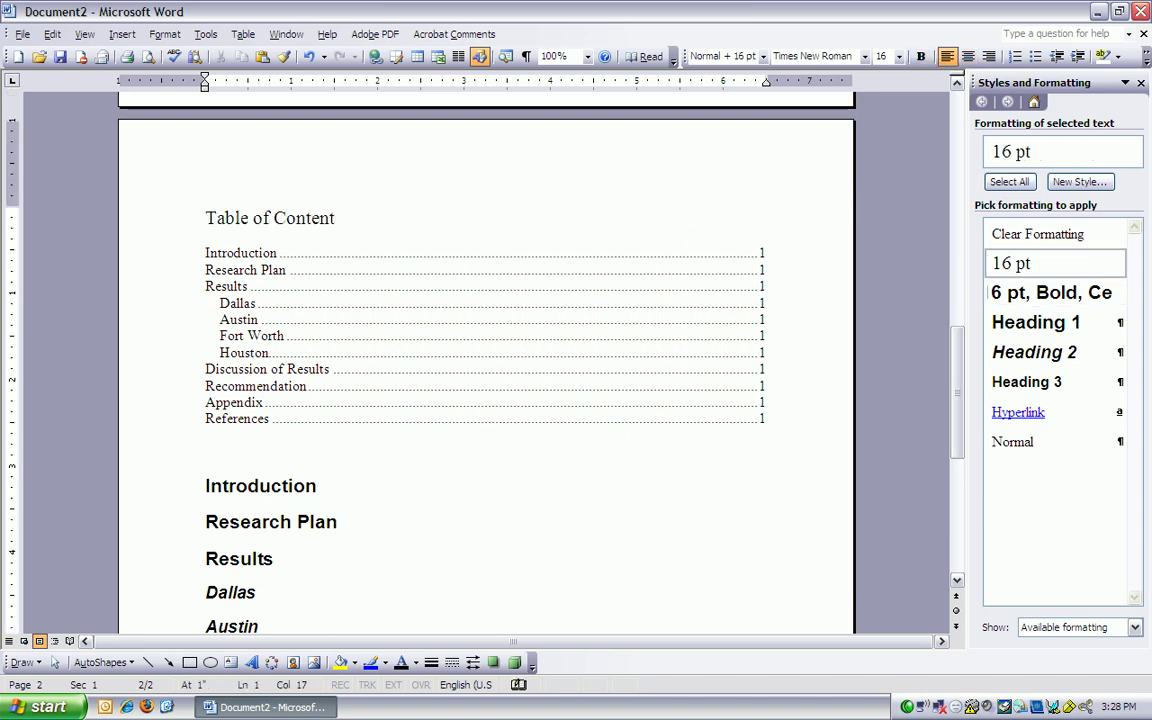
text(s)
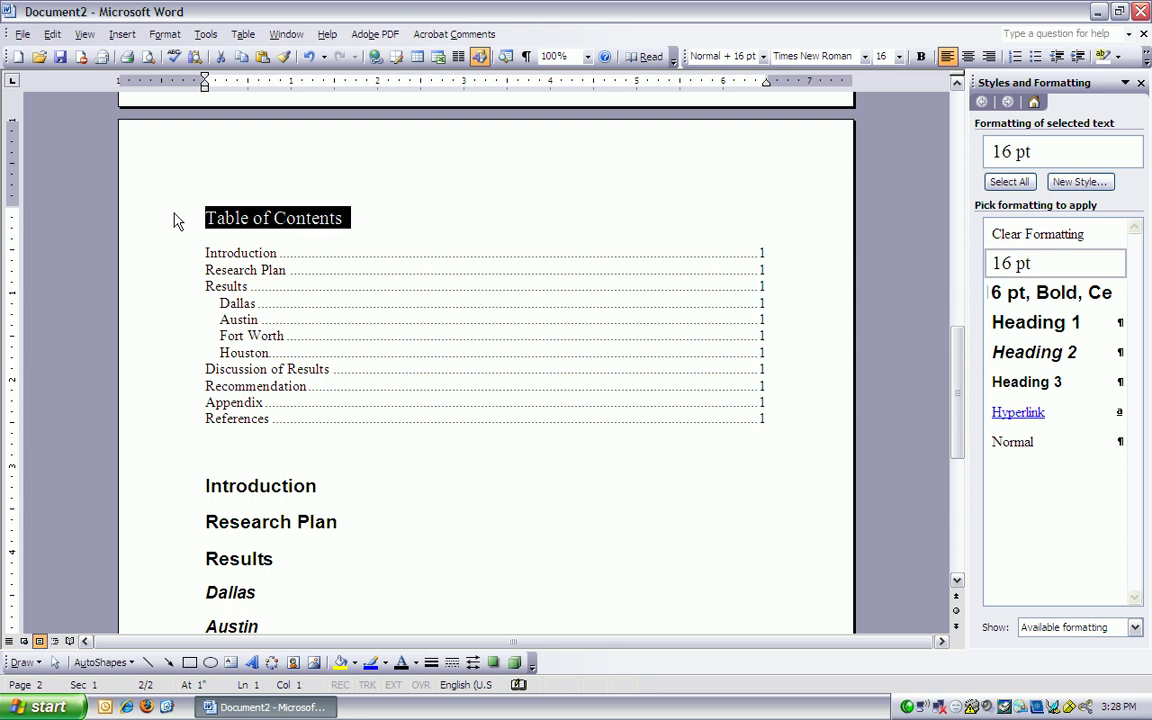
click(865, 62)
click(860, 75)
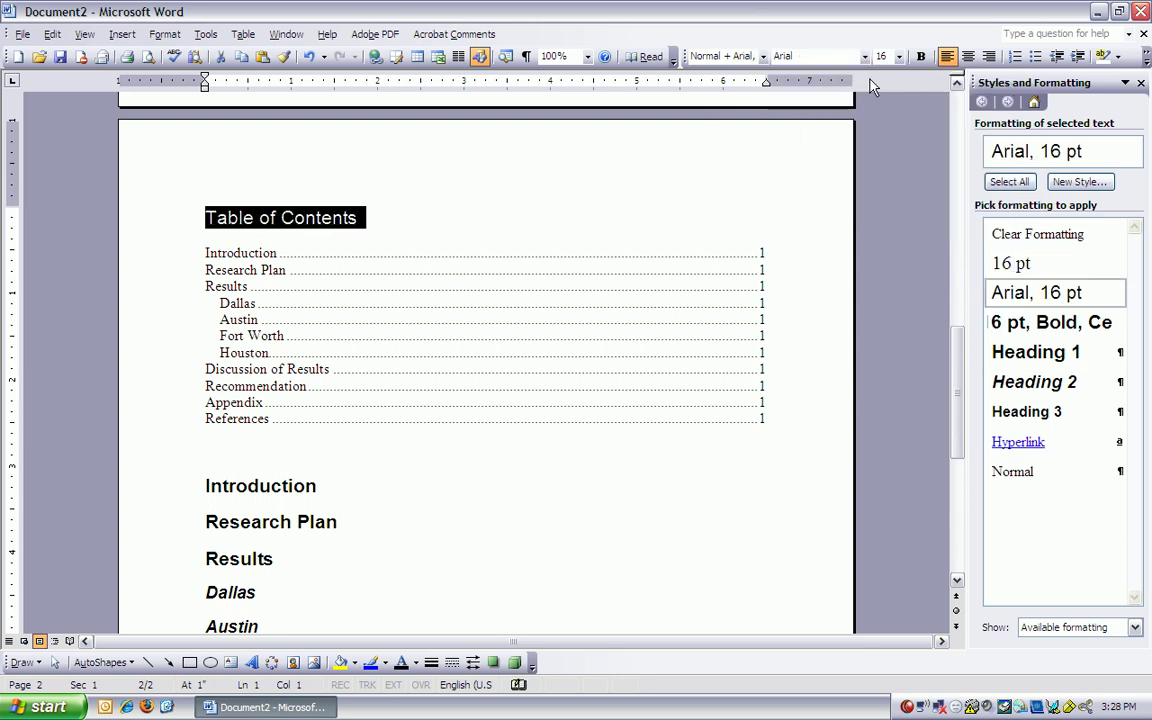
key(ctrl+b)
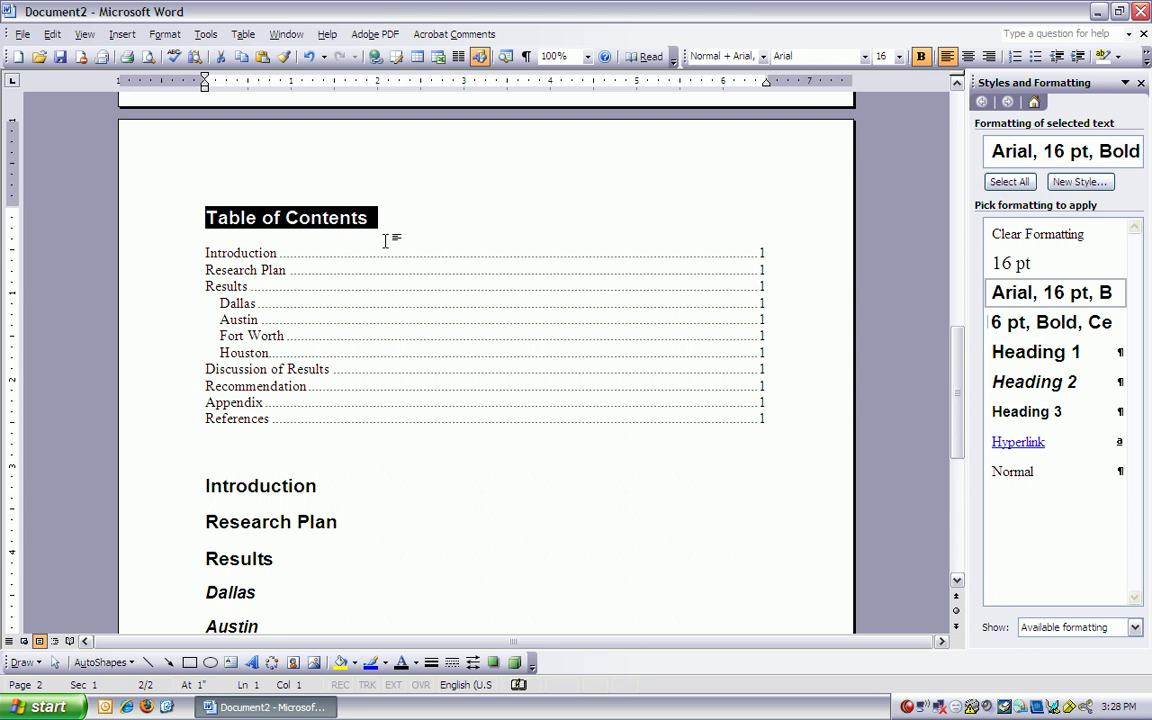
Step: Select the heading, Introduction line and contents in turn, then clear the selection and return to page 1
click(374, 218)
click(165, 220)
click(169, 488)
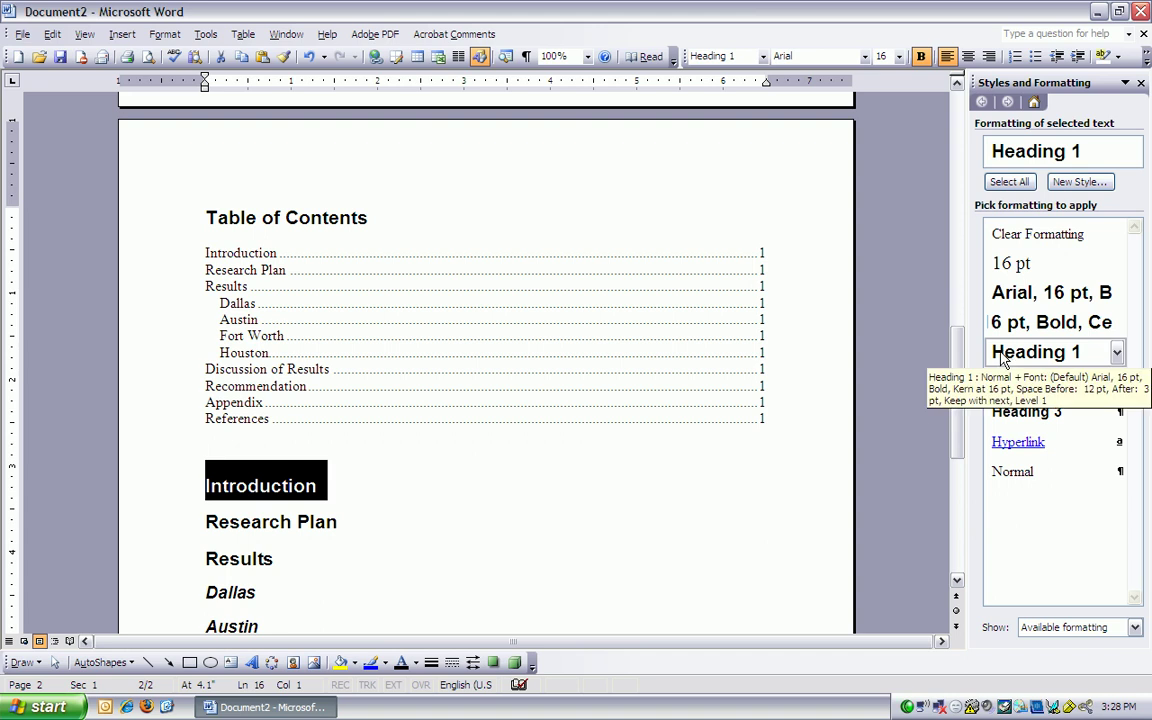
click(158, 261)
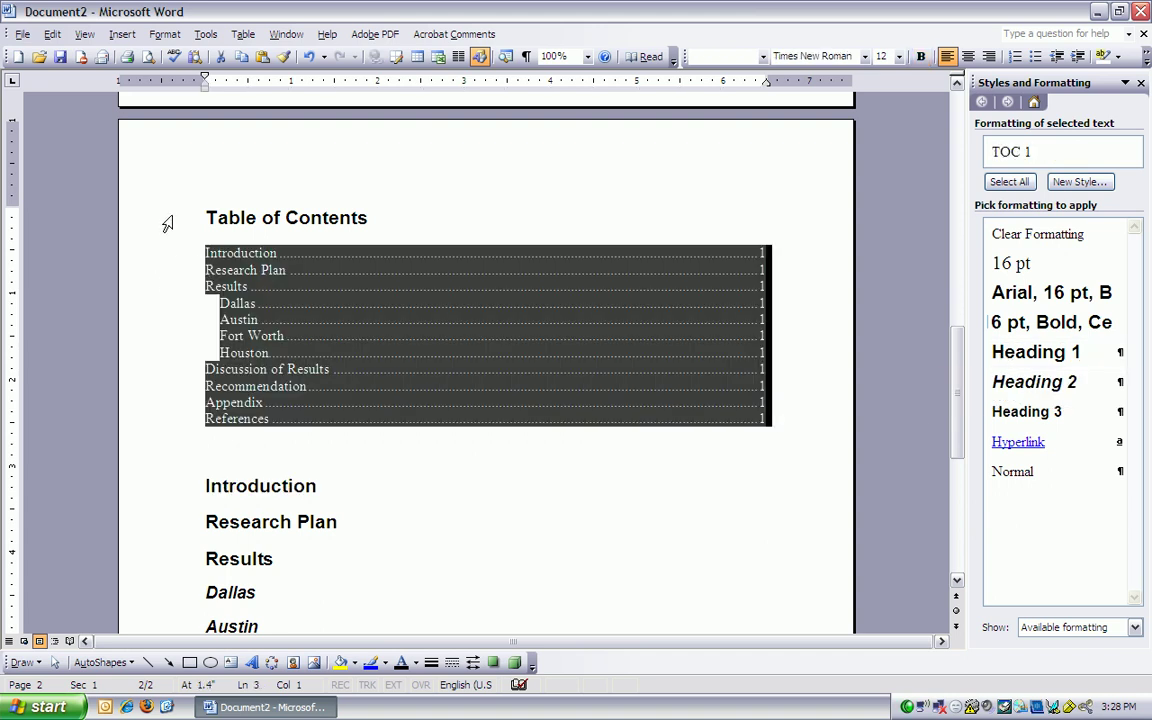
click(166, 220)
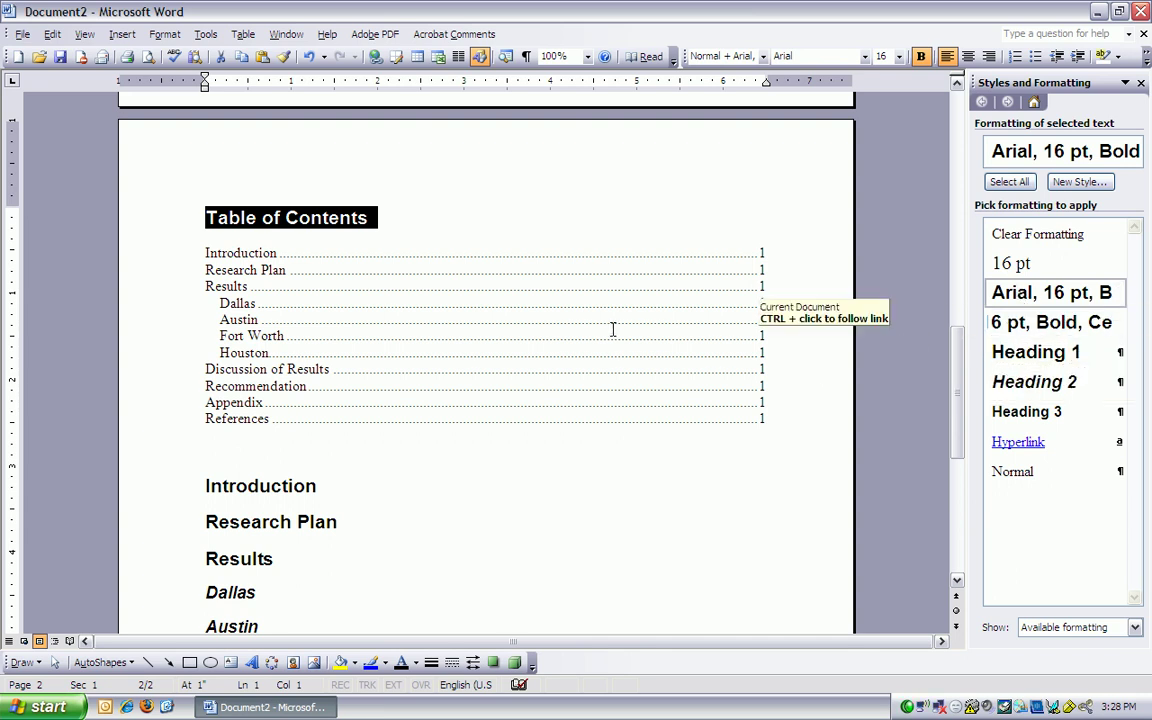
click(470, 225)
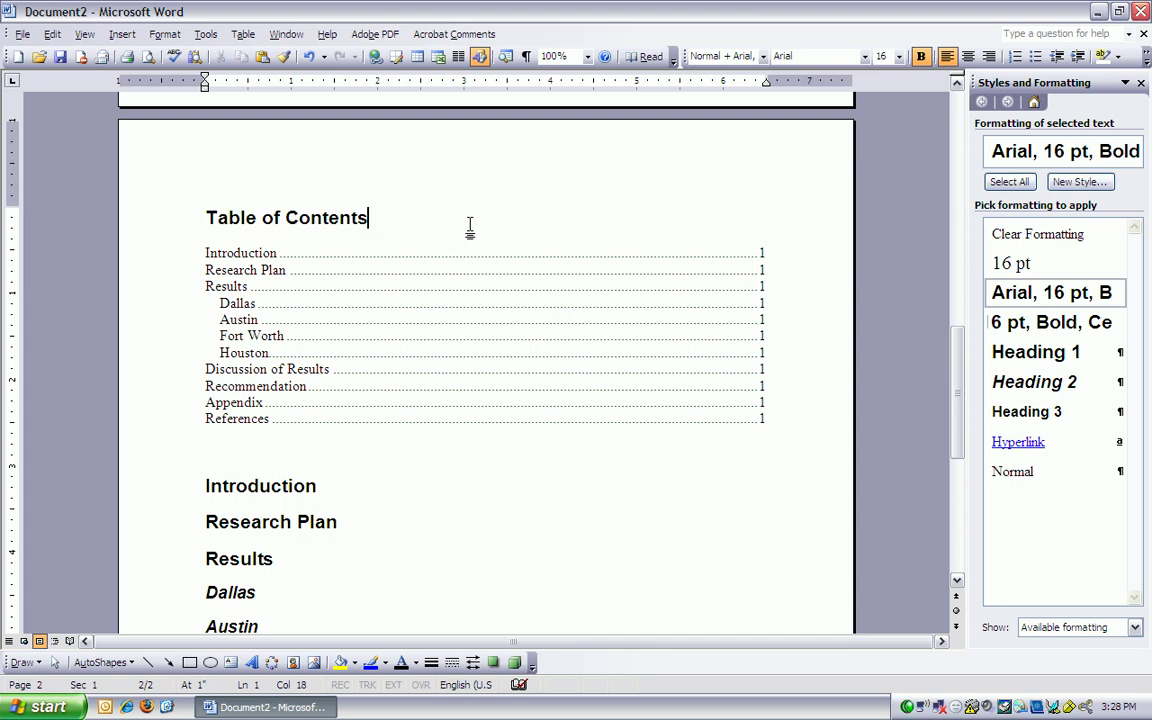
scroll(470, 225, up, 15)
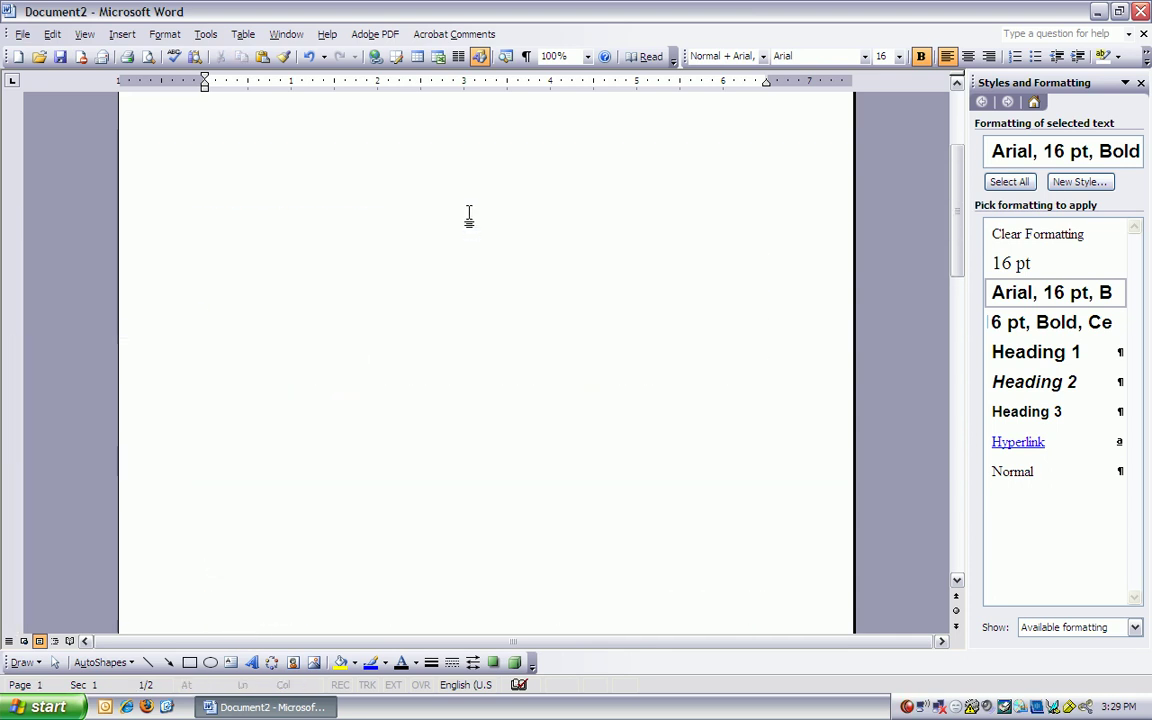
Step: Insert a page break on the empty line below TAMU to start a new page
click(495, 355)
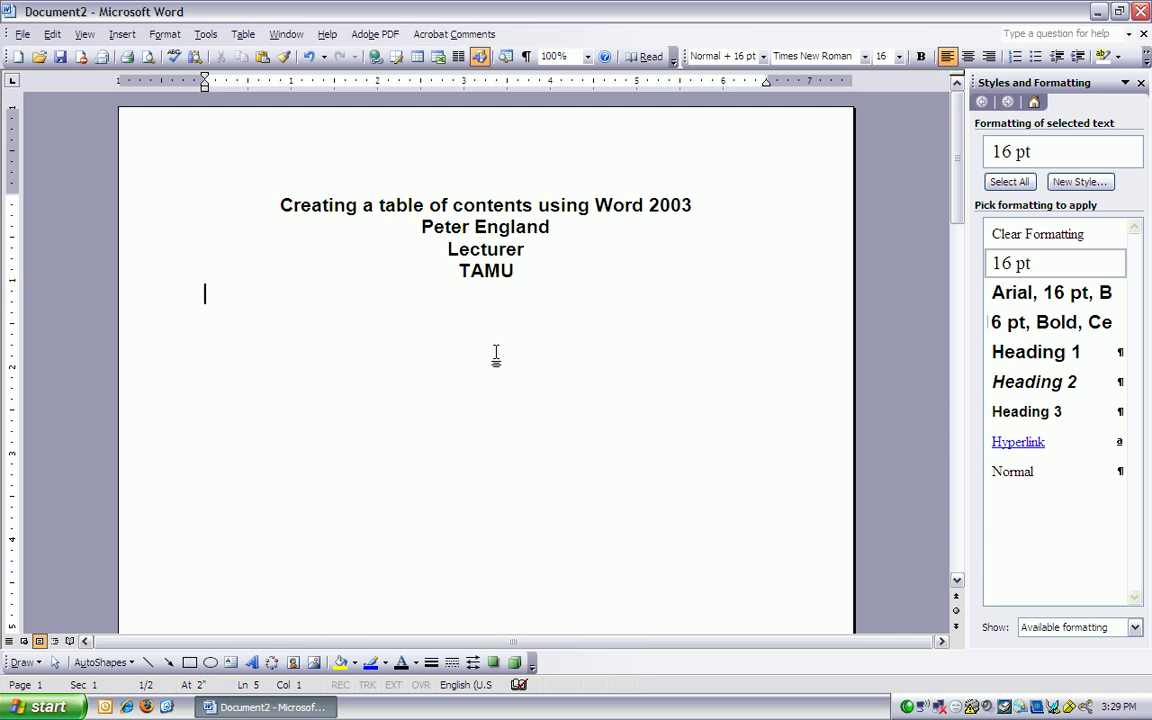
key(Left)
key(Right)
key(ctrl+Return)
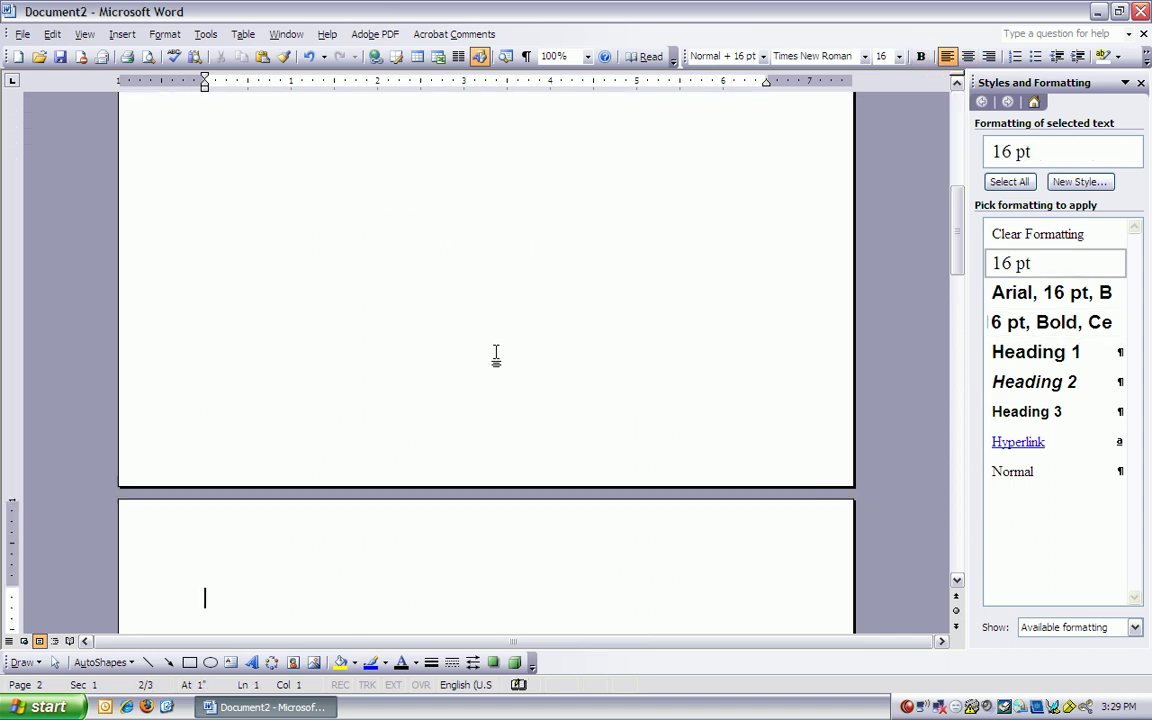
scroll(492, 355, down, 5)
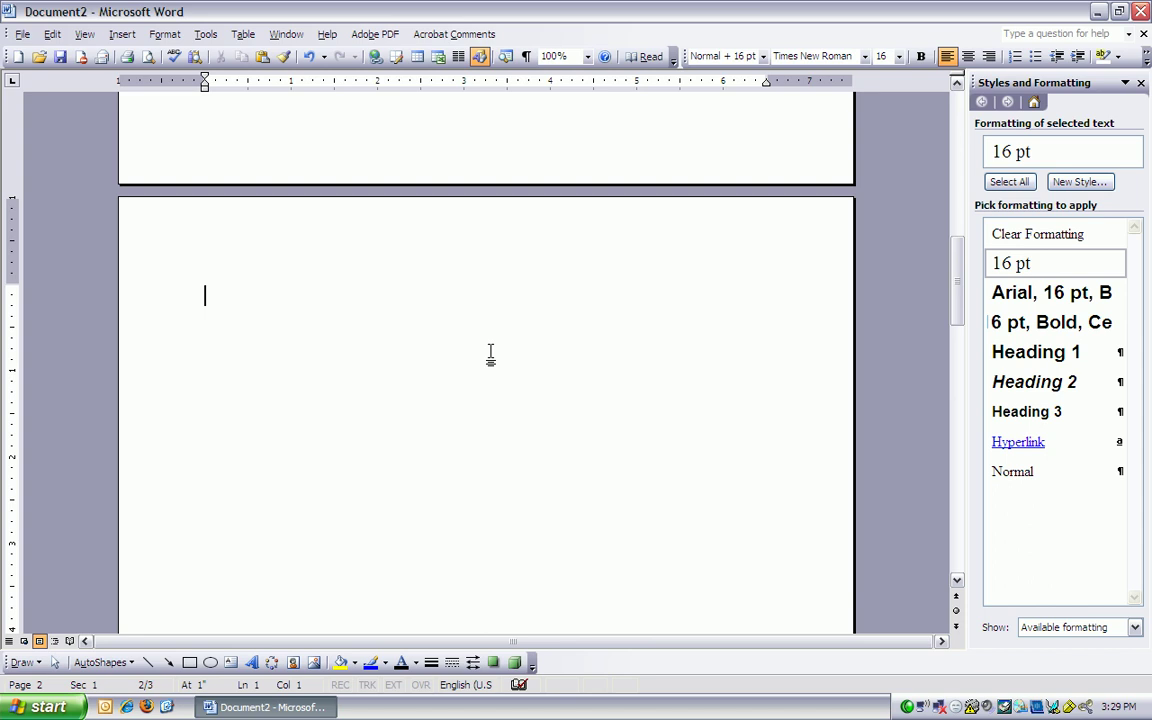
Step: Type 'Abstract' on the new page and make it a bold Arial heading
text(Abstract)
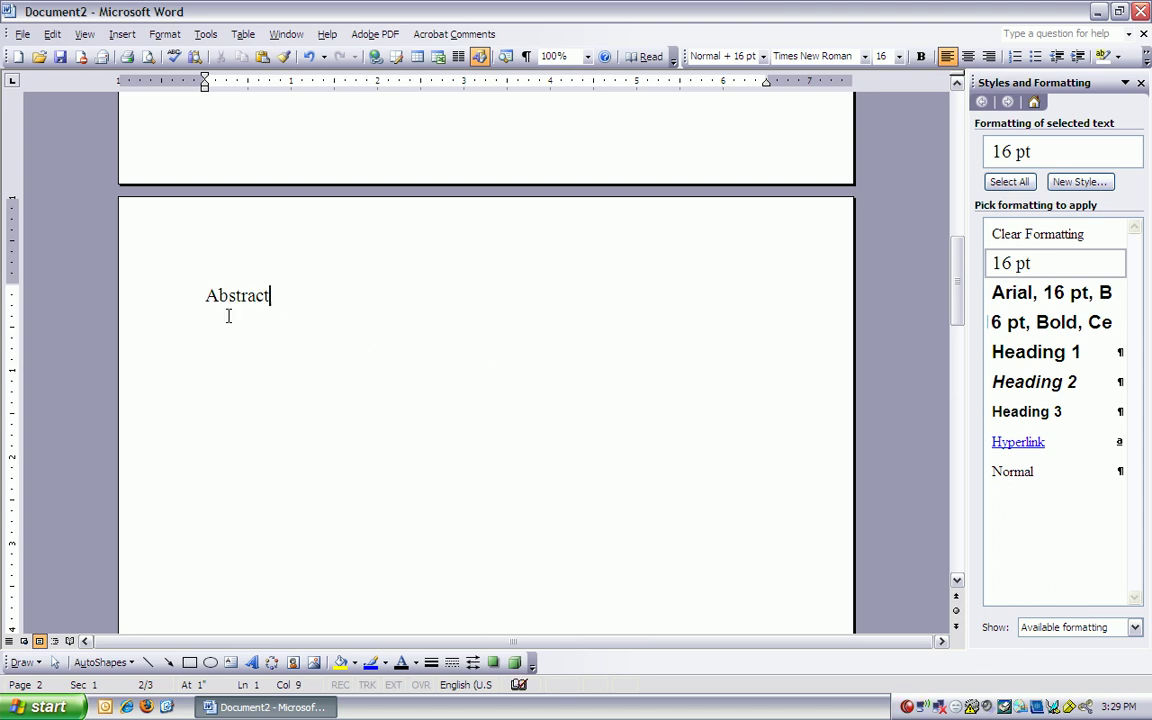
click(180, 298)
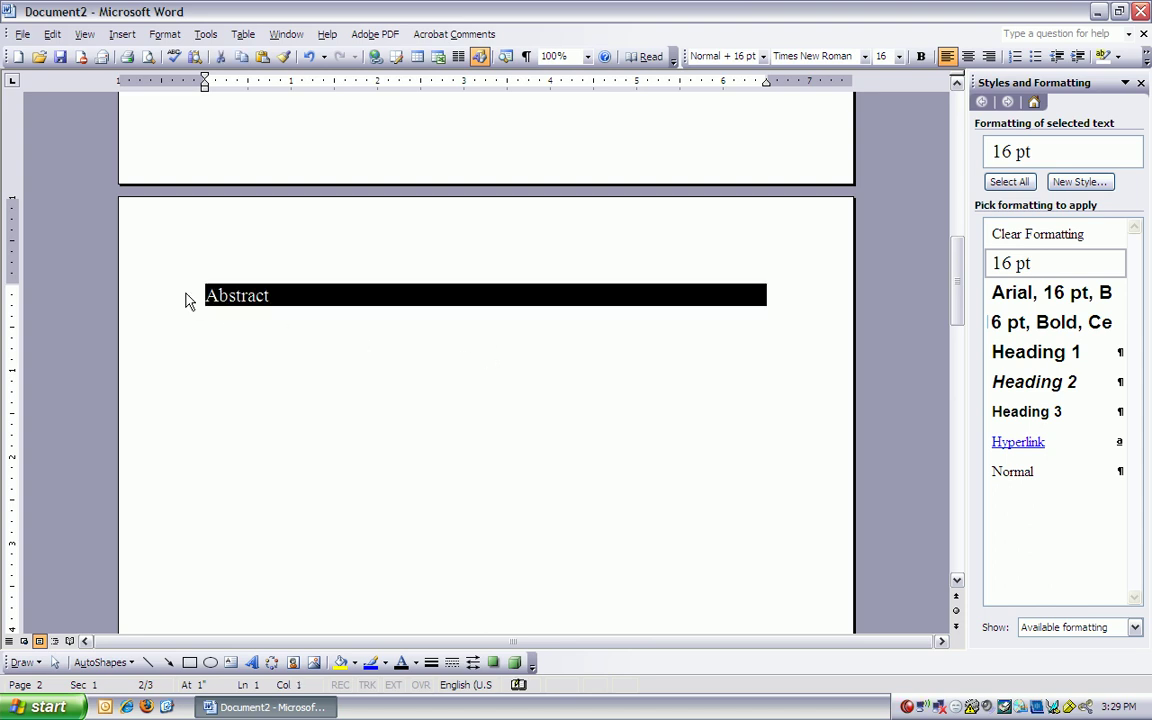
click(865, 56)
click(859, 81)
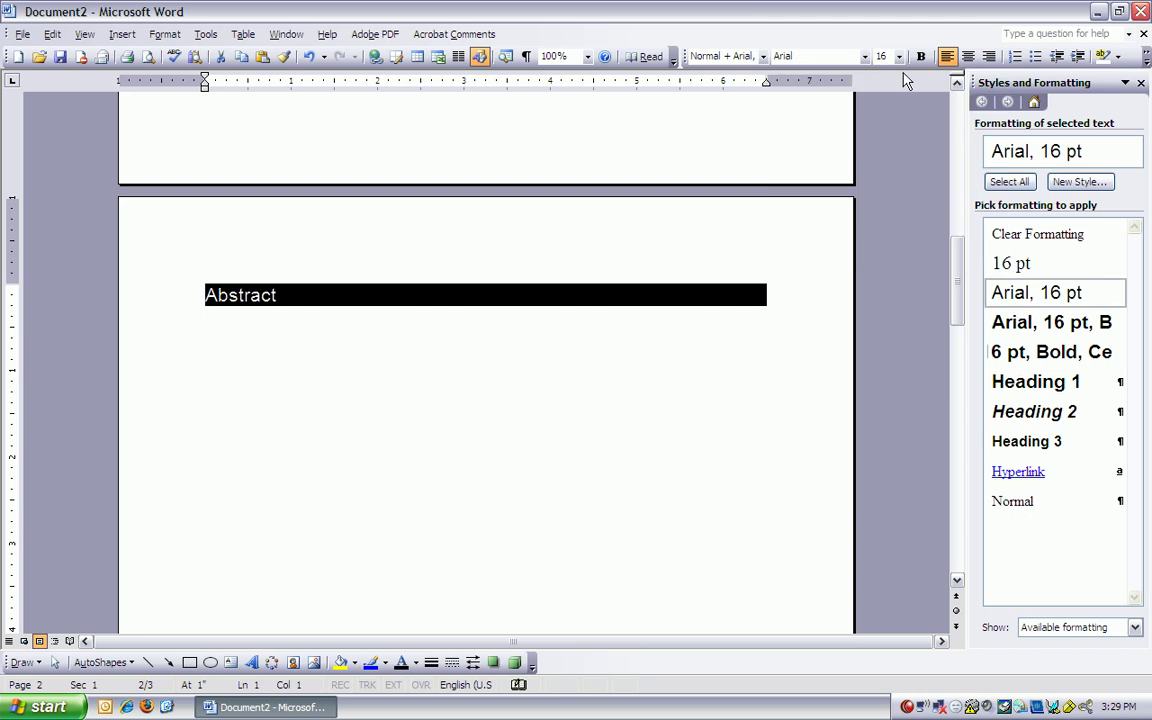
key(ctrl+b)
key(Right)
scroll(518, 420, down, 1)
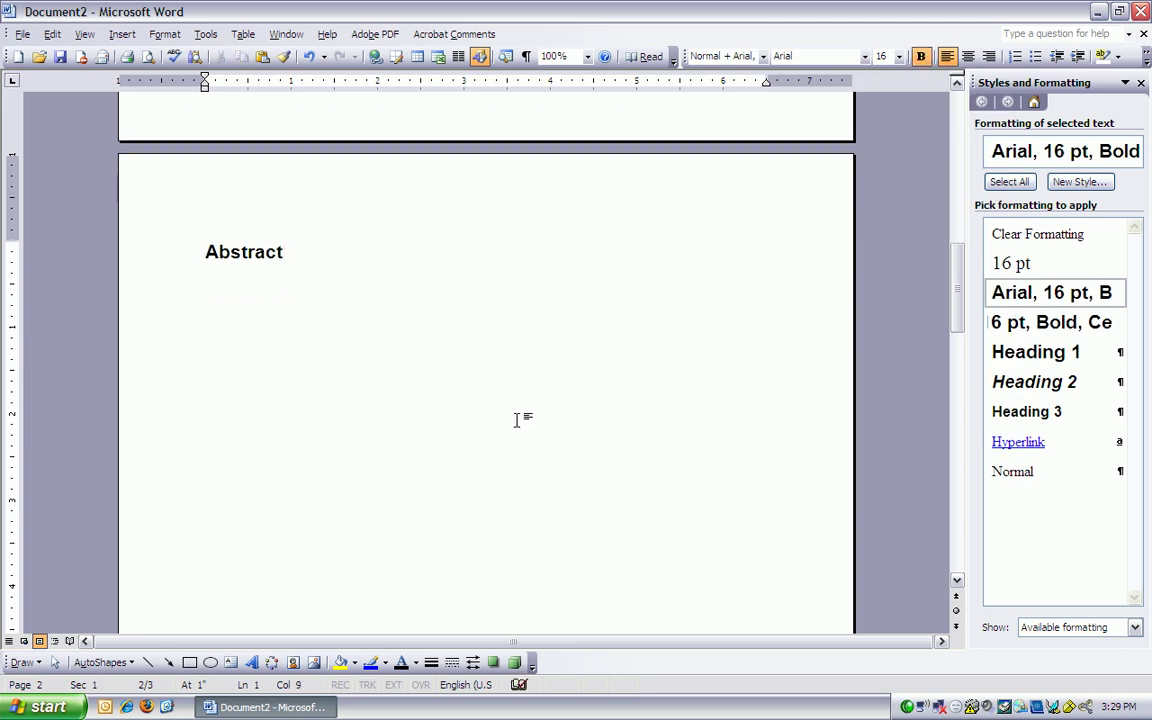
scroll(518, 420, down, 10)
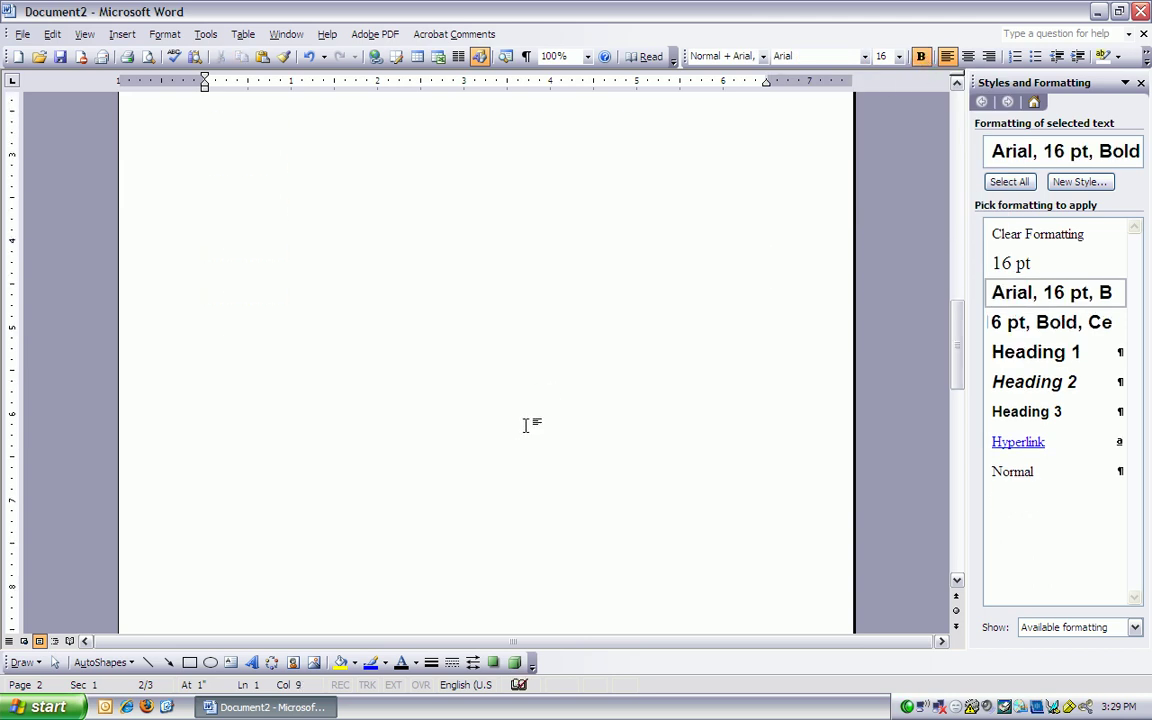
scroll(525, 420, down, 12)
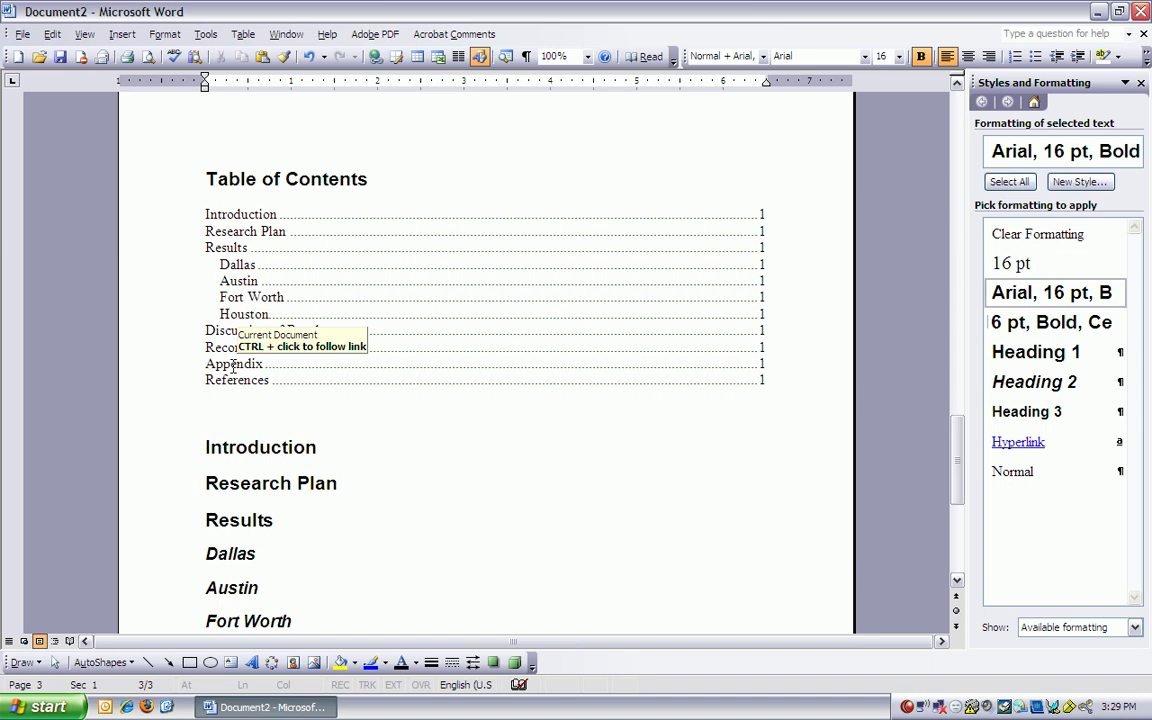
Step: Follow the Appendix TOC entry to its heading, then return to the top of the title page
ctrl+click(233, 368)
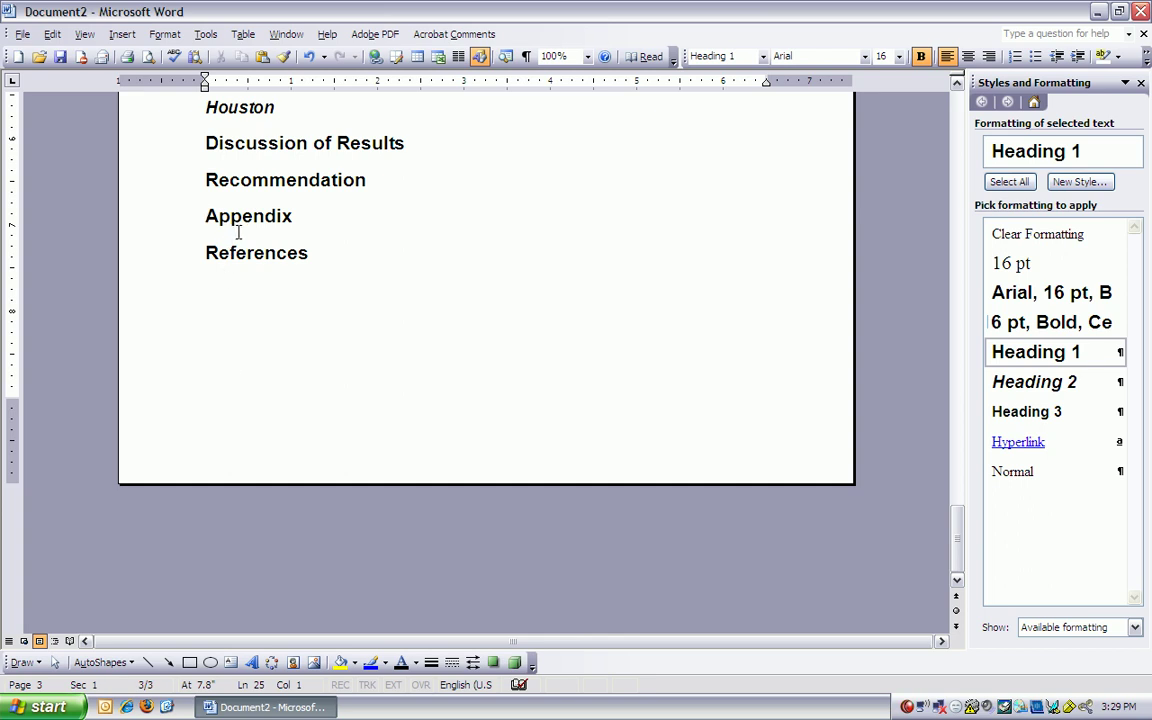
scroll(247, 240, up, 7)
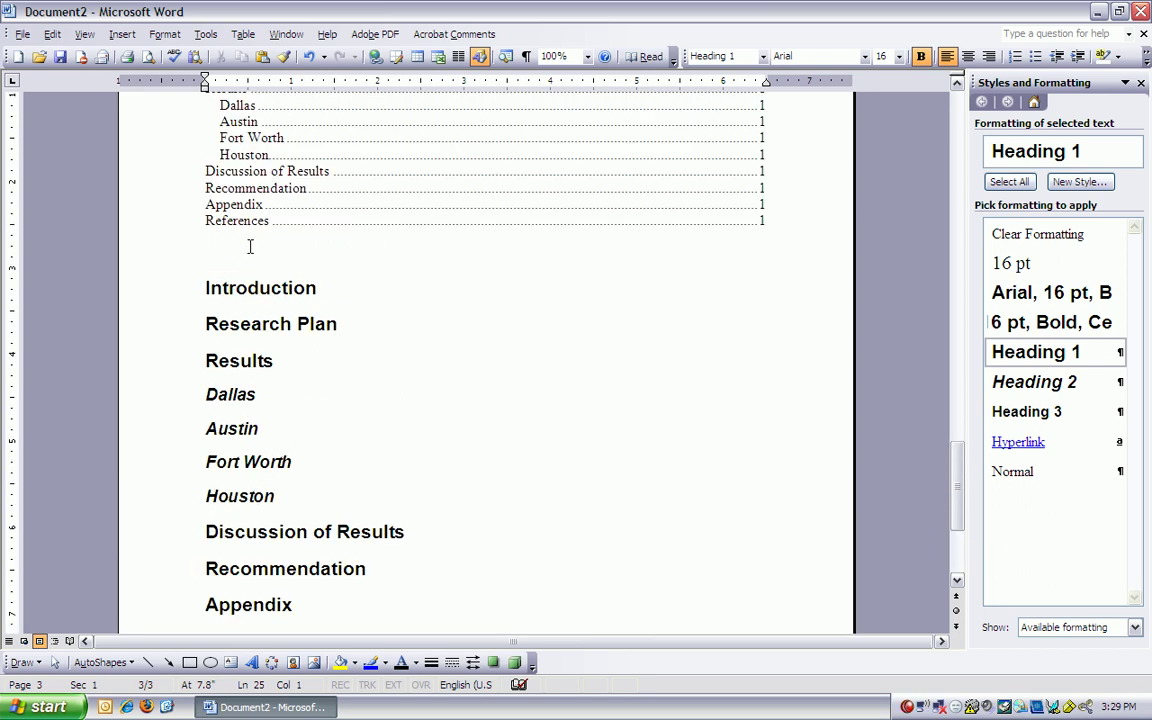
scroll(250, 246, up, 3)
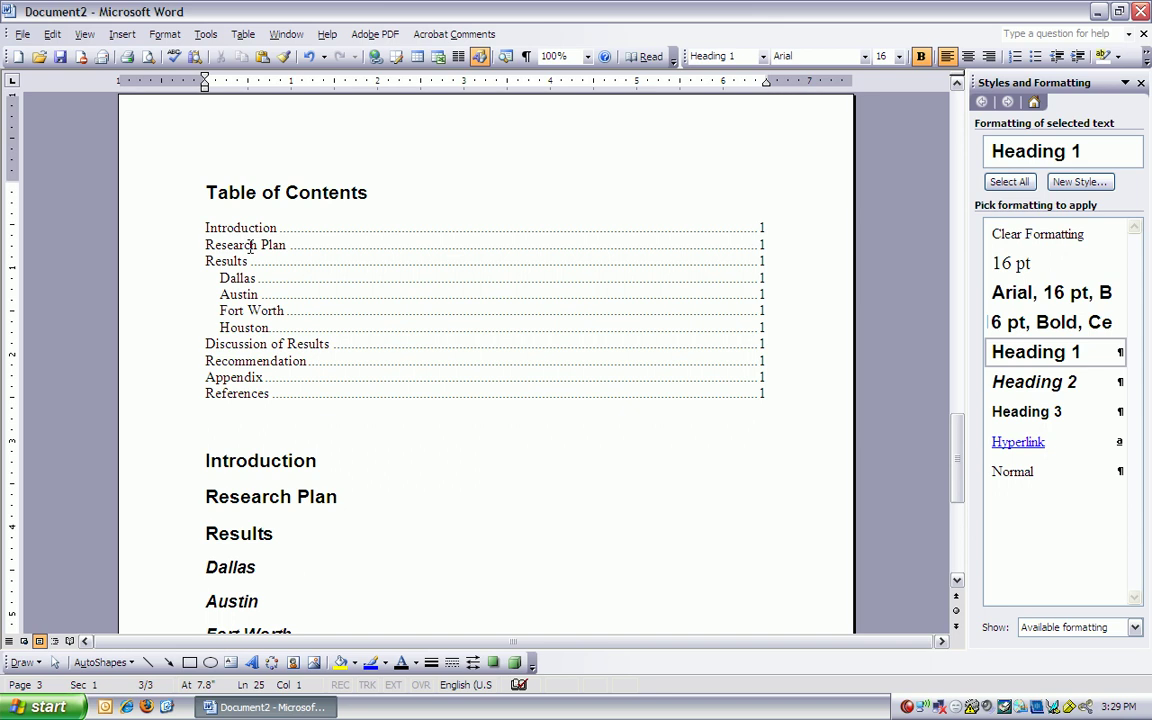
scroll(250, 246, up, 1)
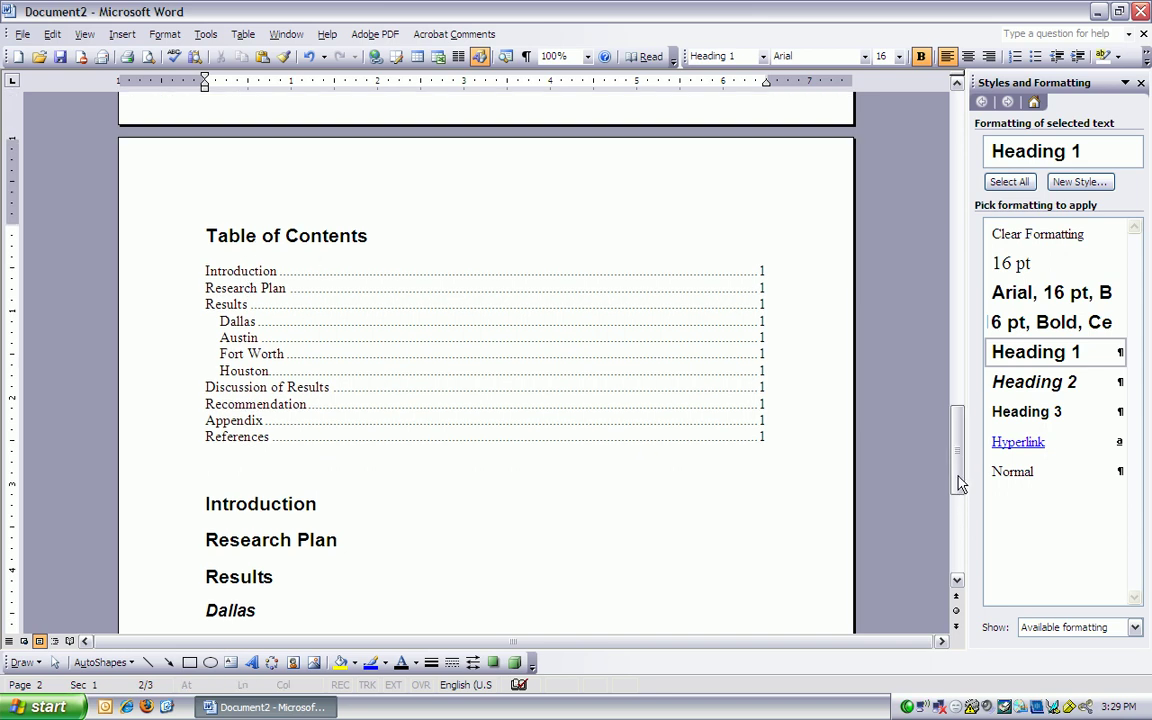
drag(958, 484, 887, 163)
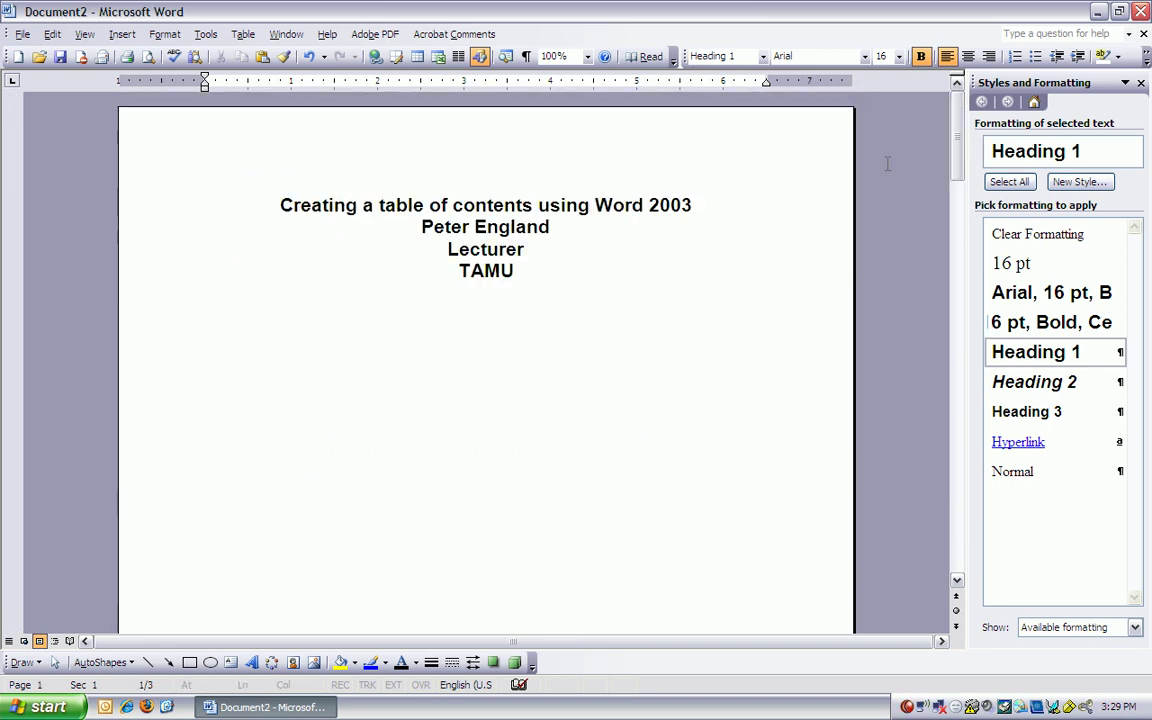
Step: Add a right-aligned page header reading 'TOC Word' followed by the automatic page number
click(388, 332)
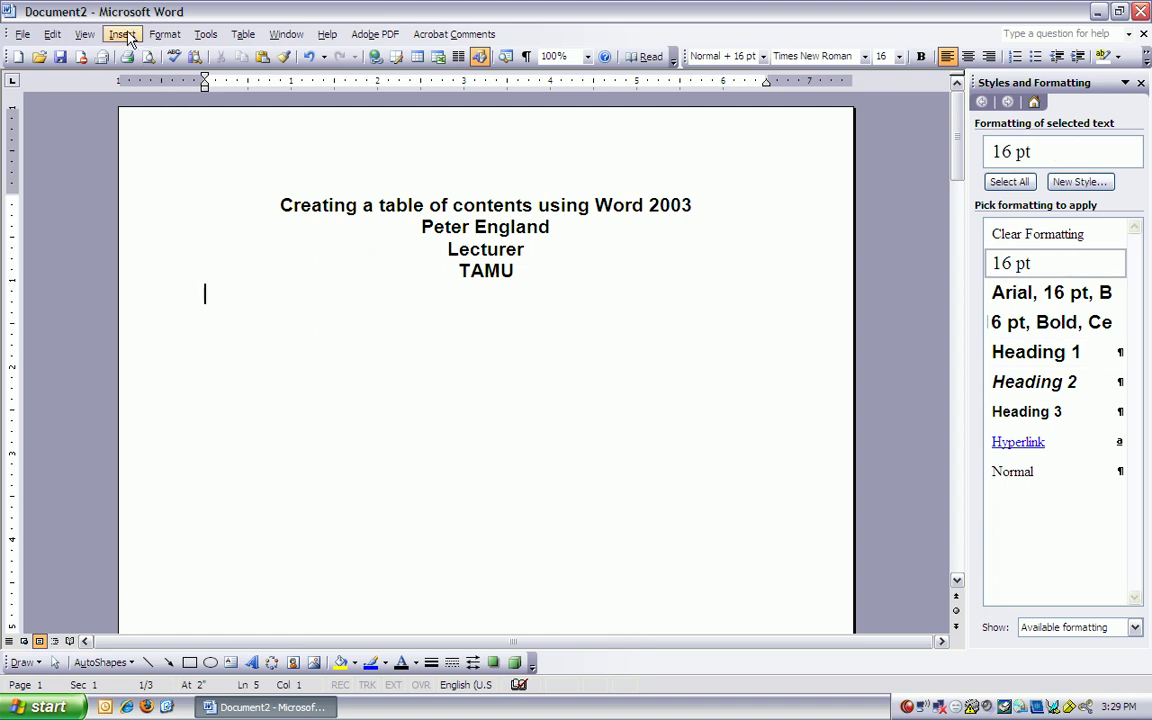
click(85, 35)
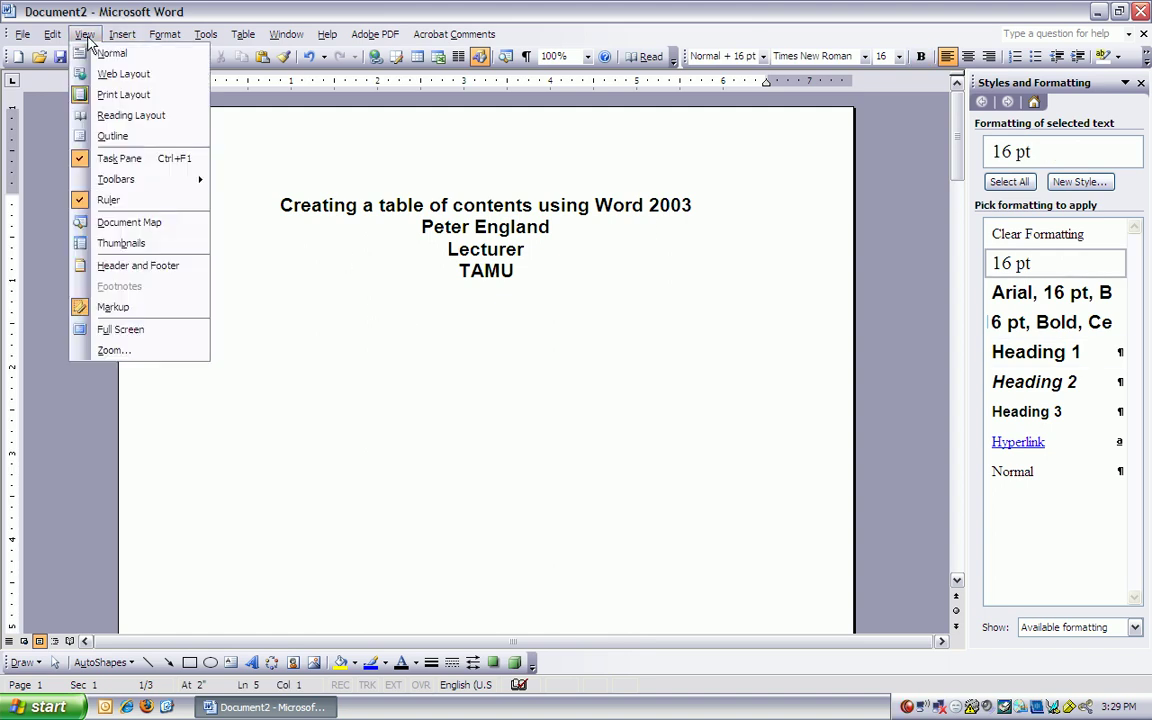
click(113, 275)
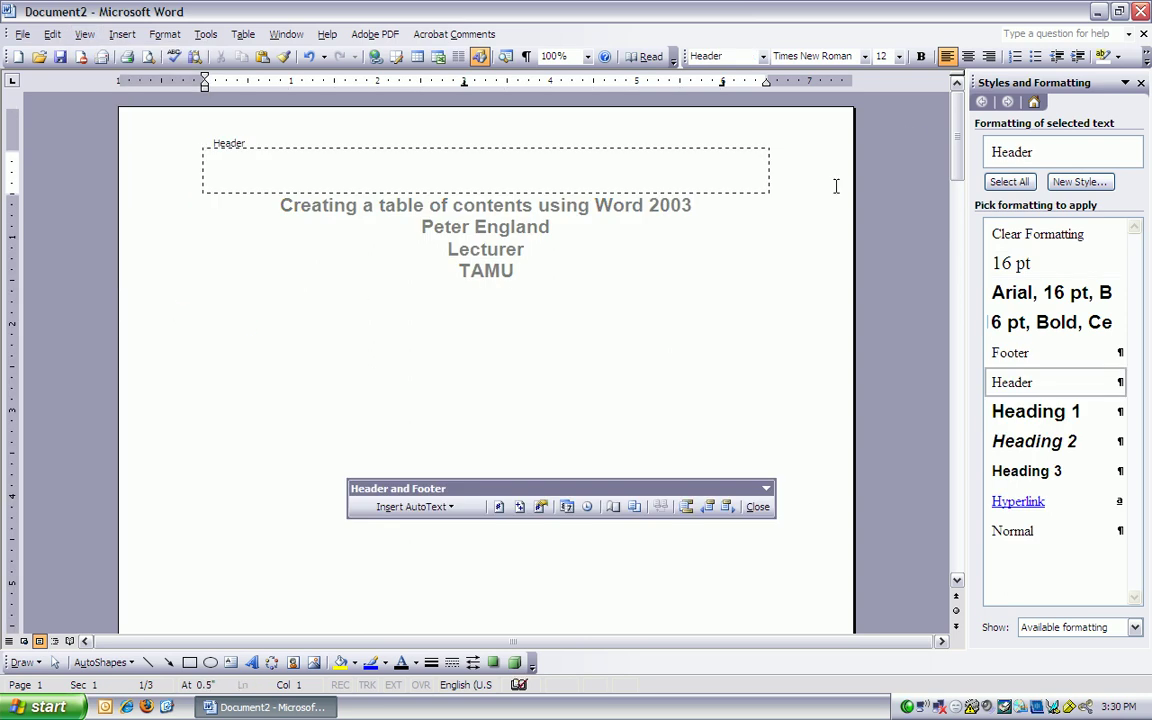
click(988, 56)
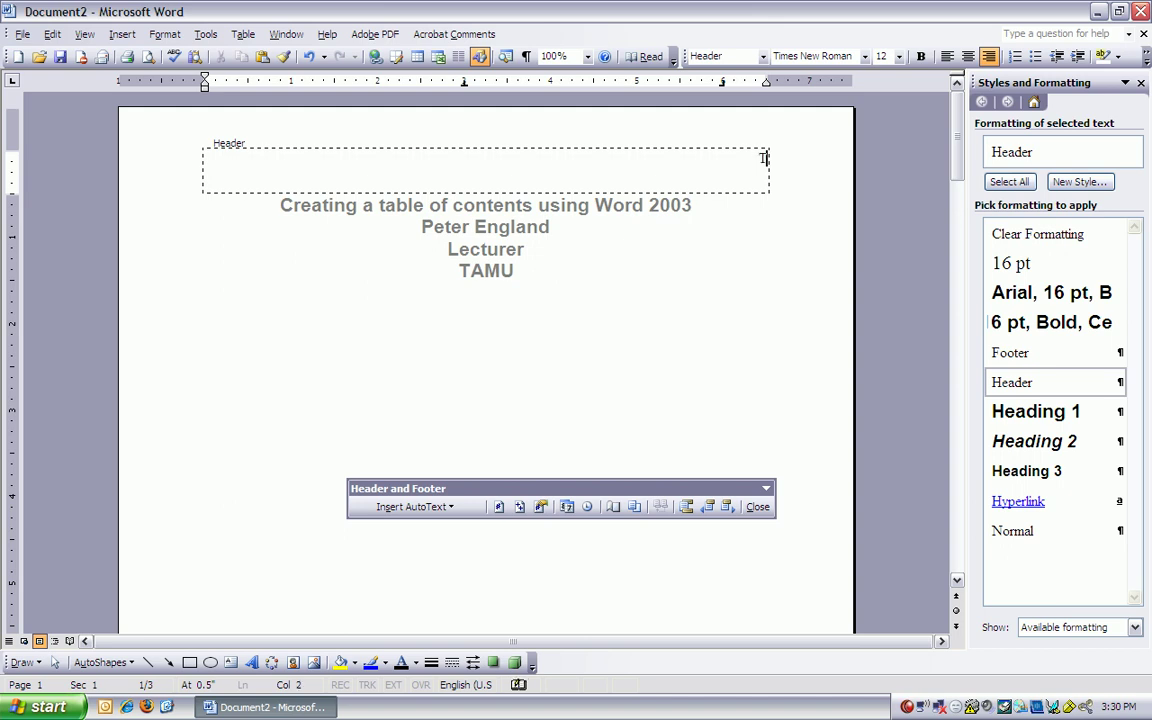
text(OC Word)
click(500, 508)
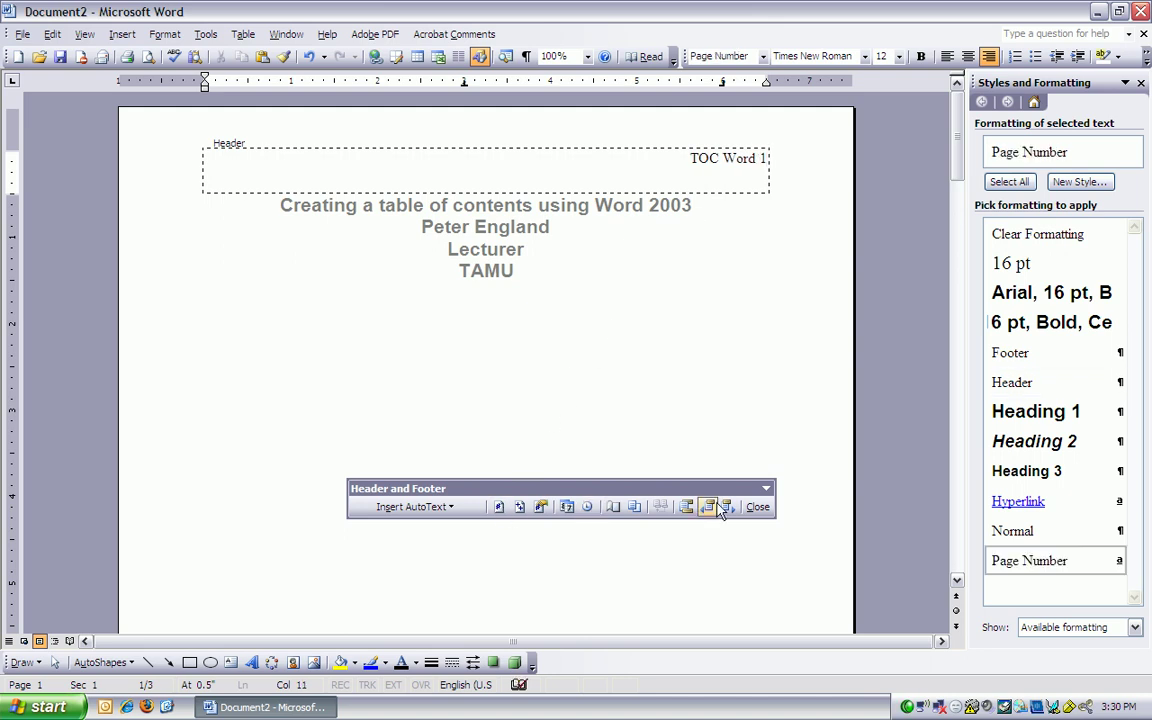
click(758, 508)
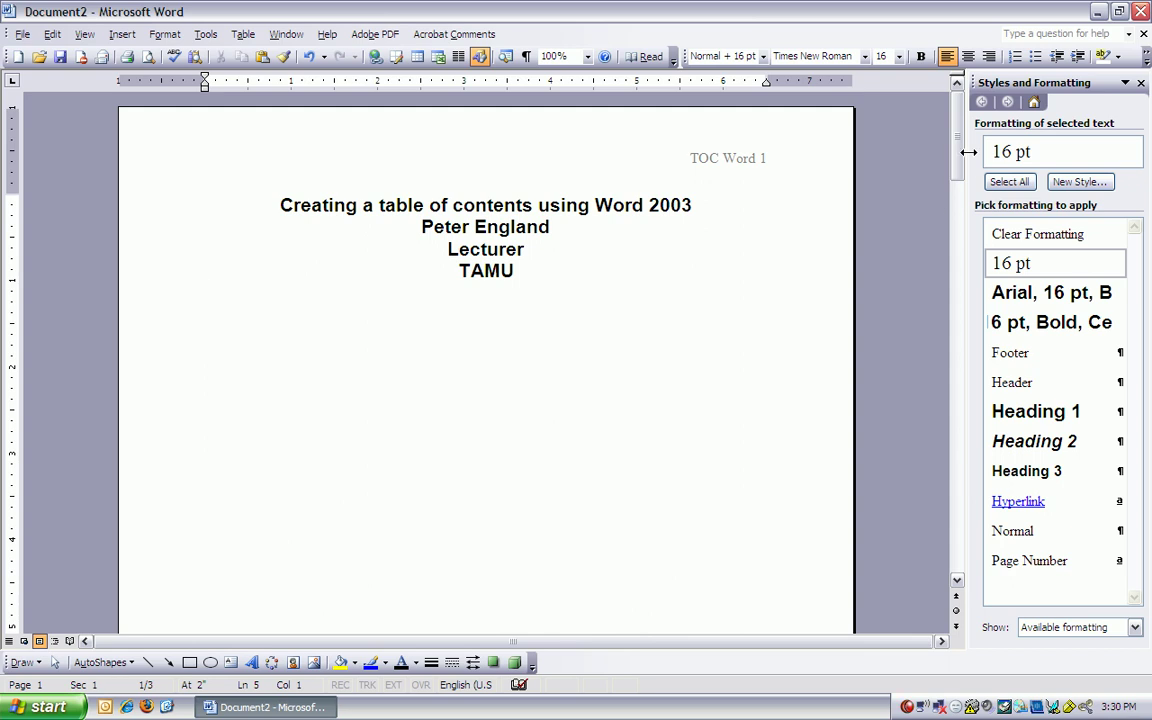
mouse_move(958, 140)
mouse_down()
mouse_move(959, 501)
mouse_move(967, 122)
mouse_up()
right_click(906, 708)
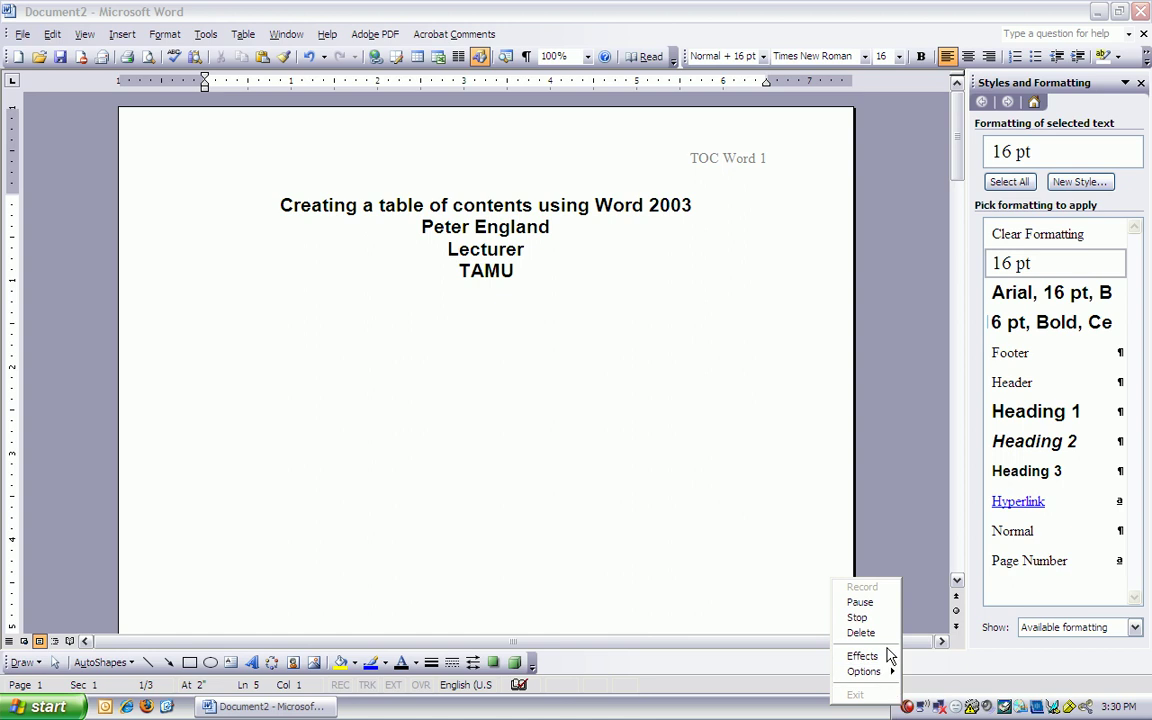